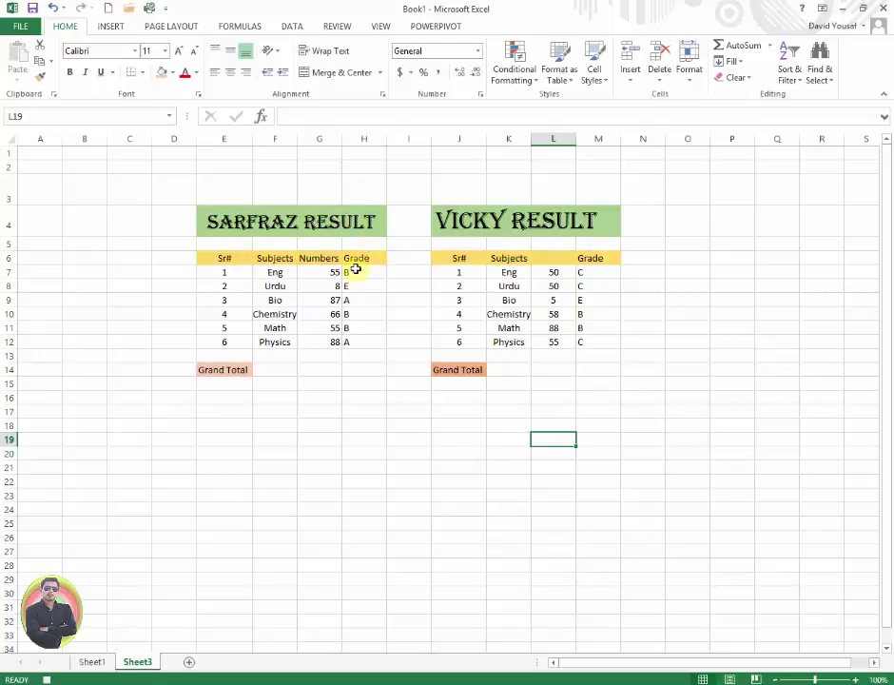
Center the grade letters in H7:H12 of the left table and M7:M12 of the right table.
drag(355, 273, 348, 315)
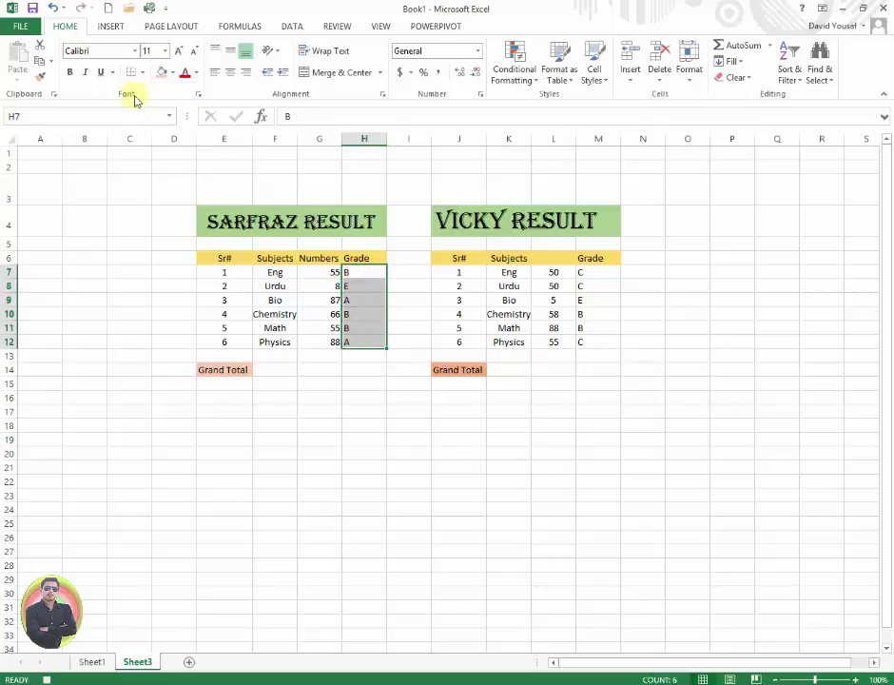
click(228, 72)
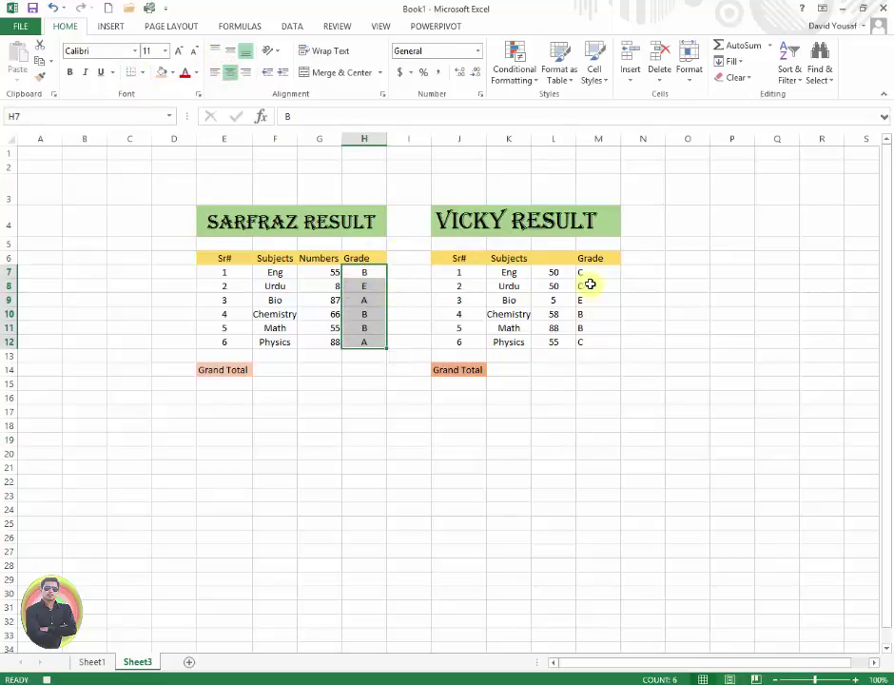
drag(589, 277, 593, 338)
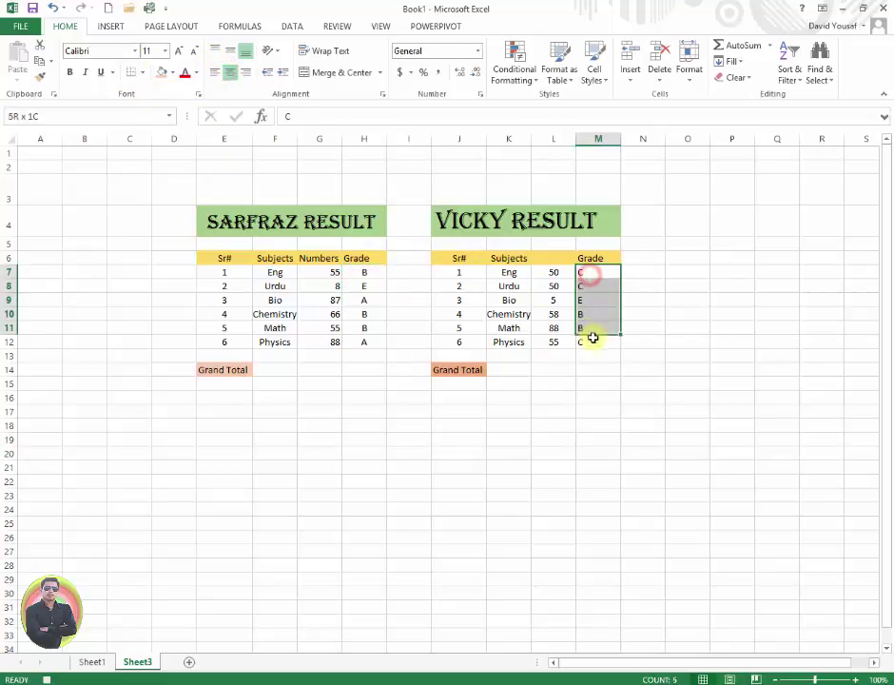
click(229, 72)
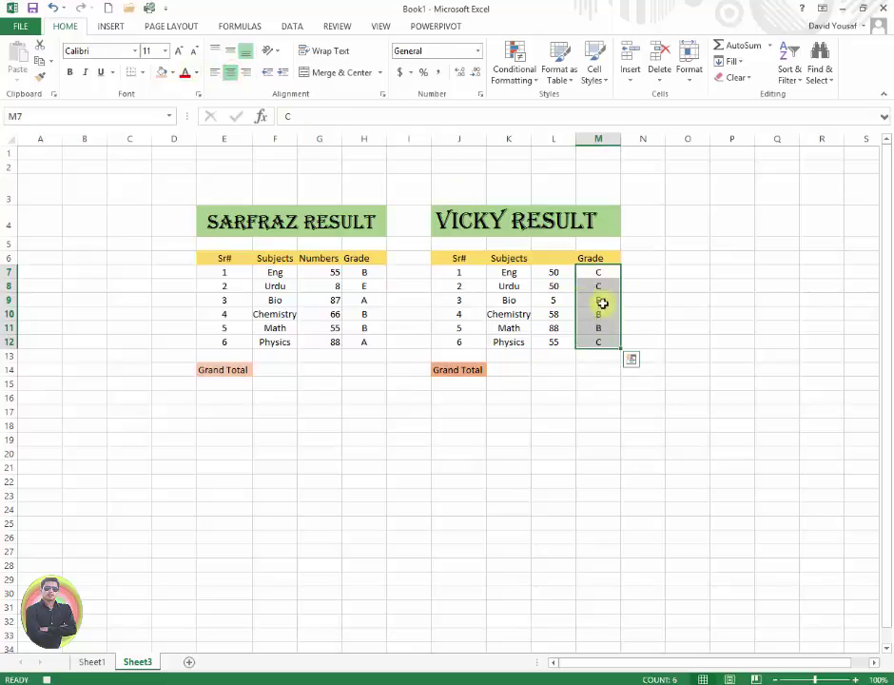
click(515, 393)
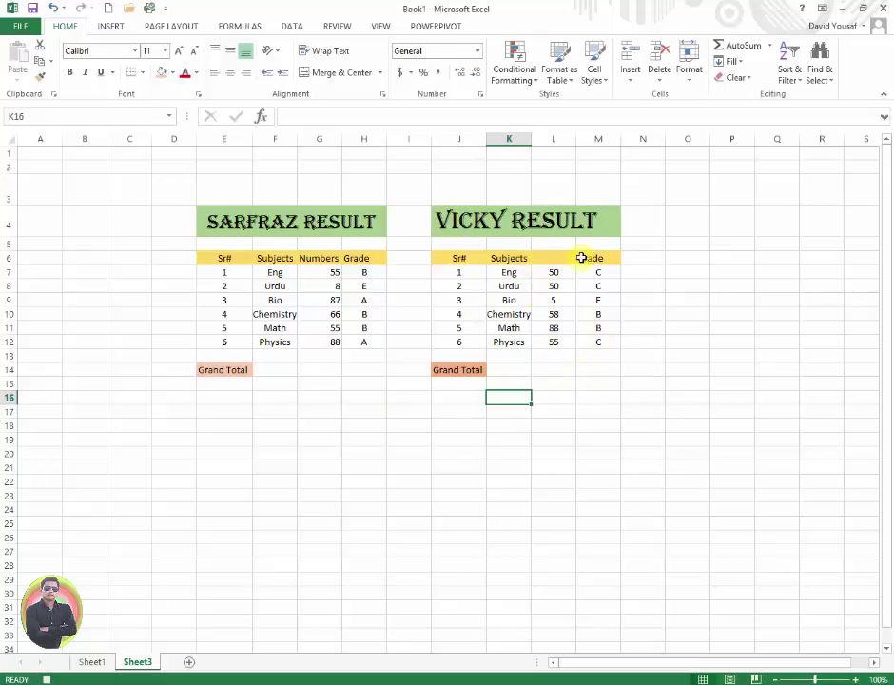
AutoSum the right table's marks into L14 for a grand total of 306.
click(552, 356)
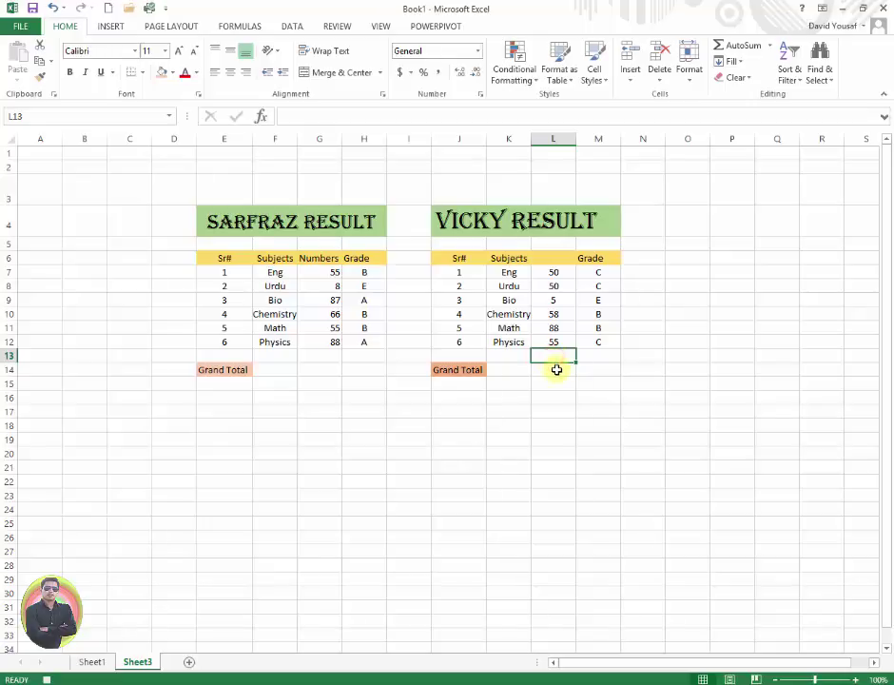
click(555, 368)
drag(555, 272, 555, 341)
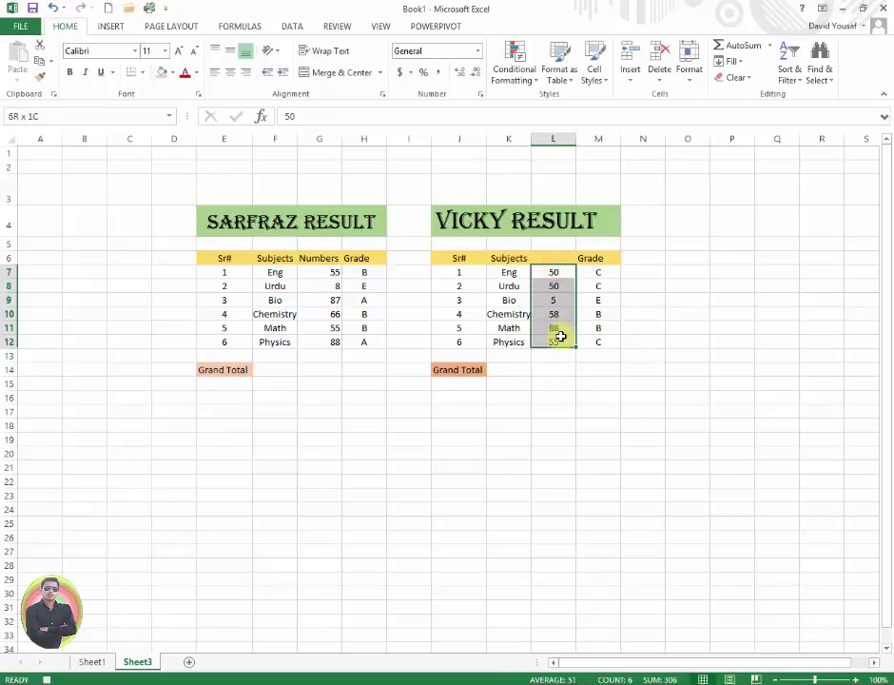
click(549, 368)
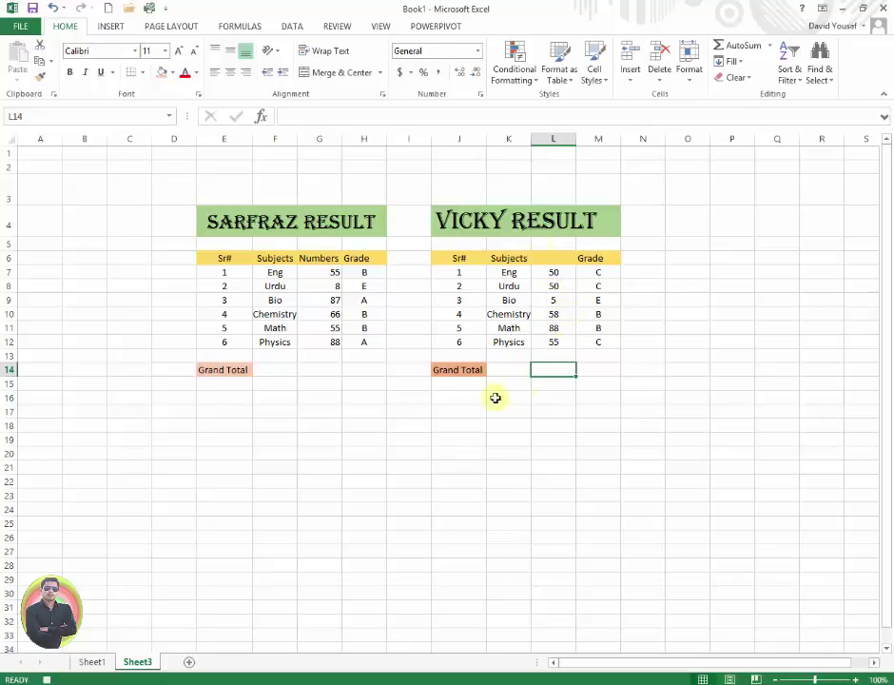
click(732, 44)
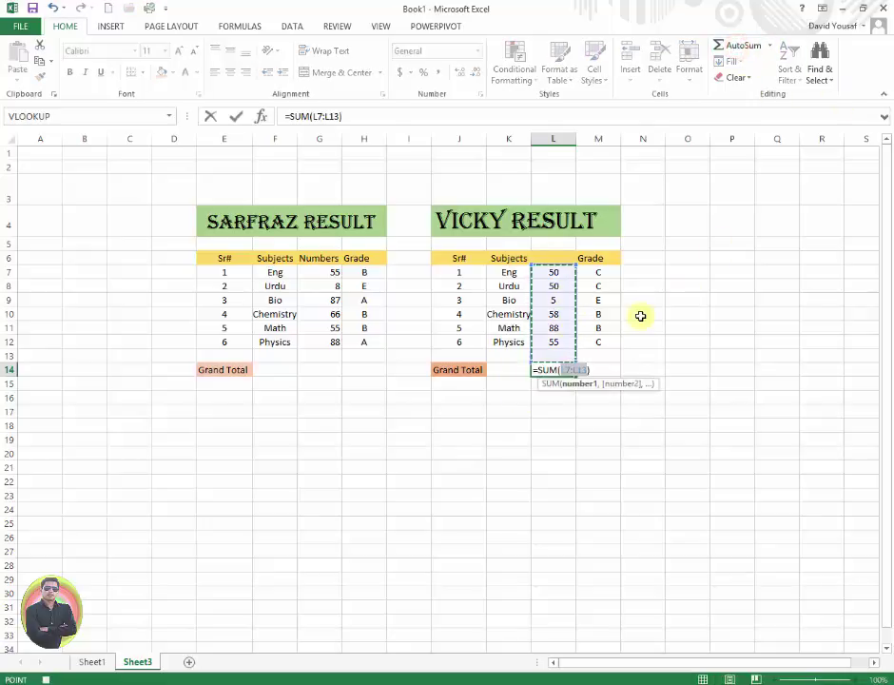
key(Return)
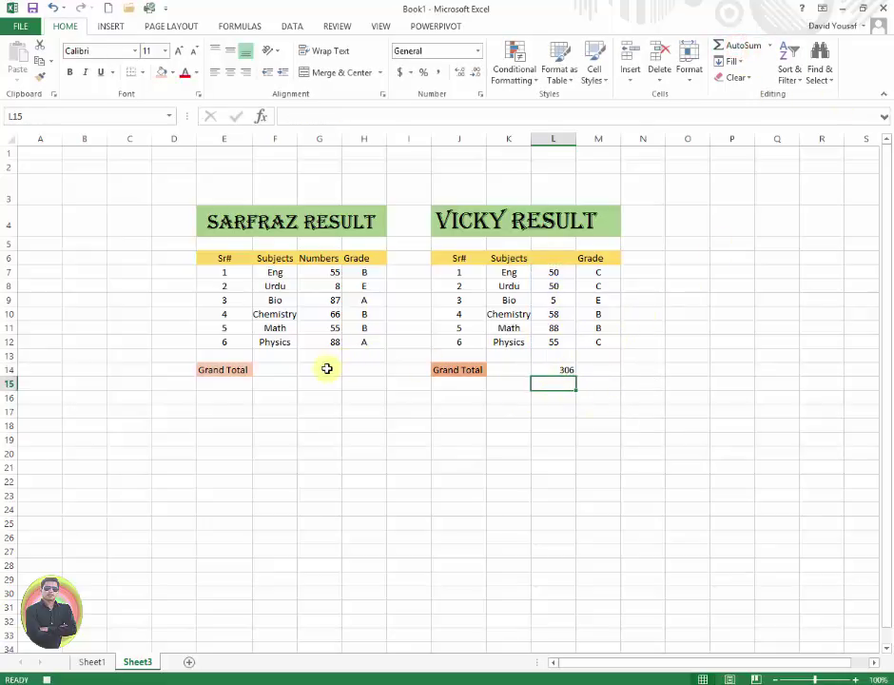
AutoSum the left table's marks into G14 for 359 and check its =SUM(G7:G13) formula.
click(317, 369)
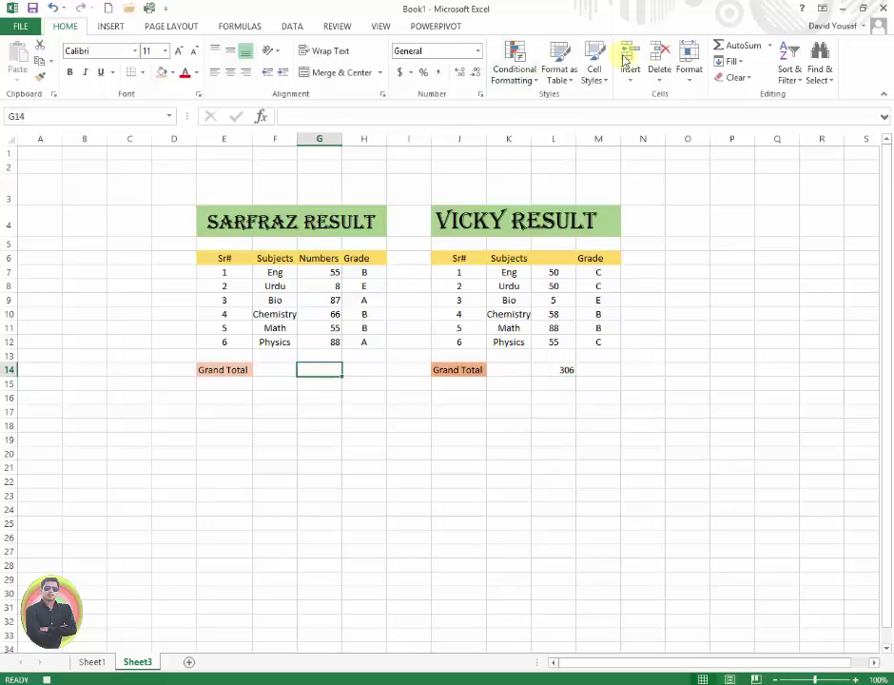
click(739, 45)
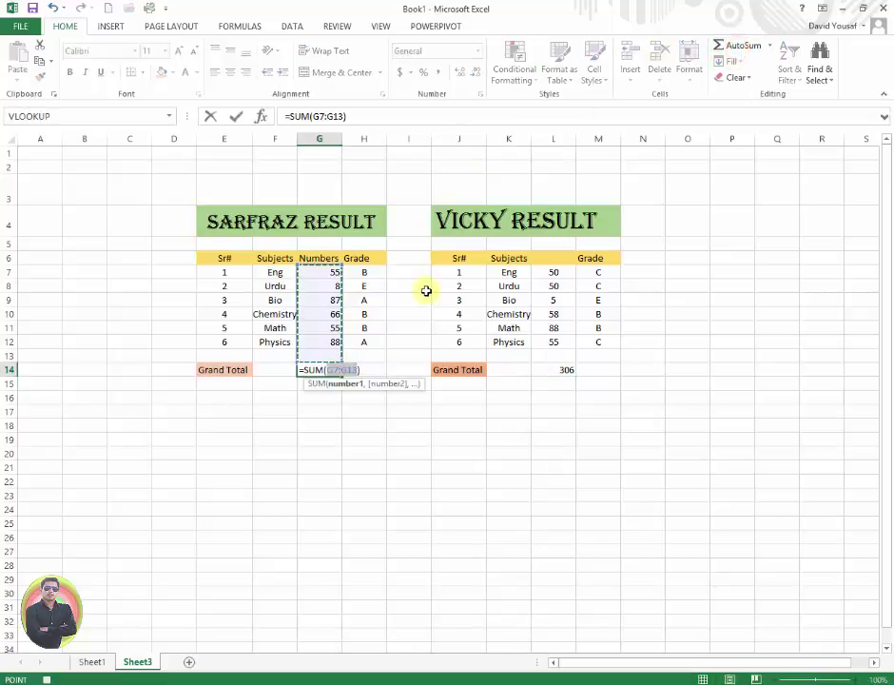
key(Return)
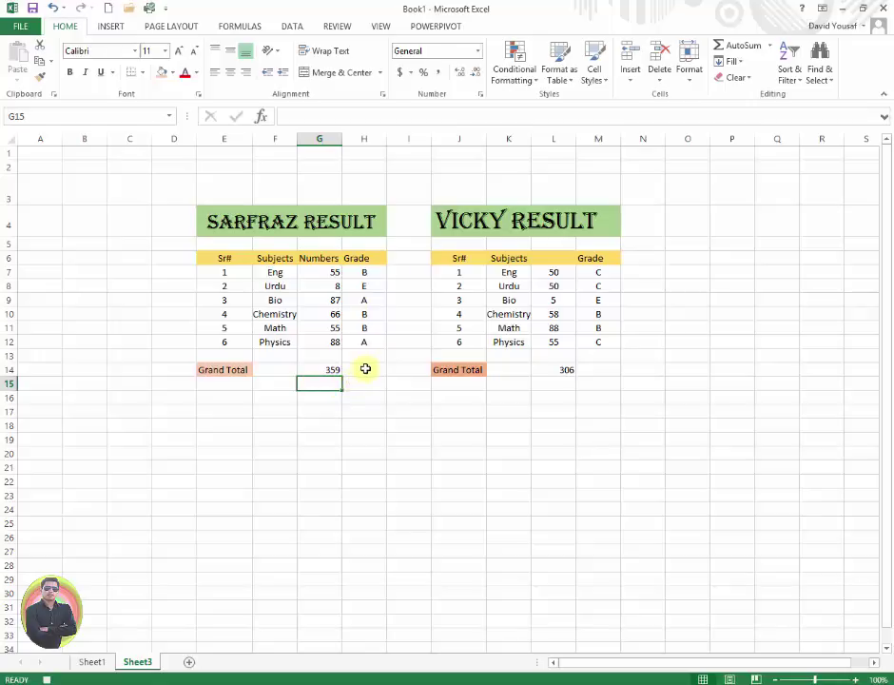
click(365, 368)
text(=)
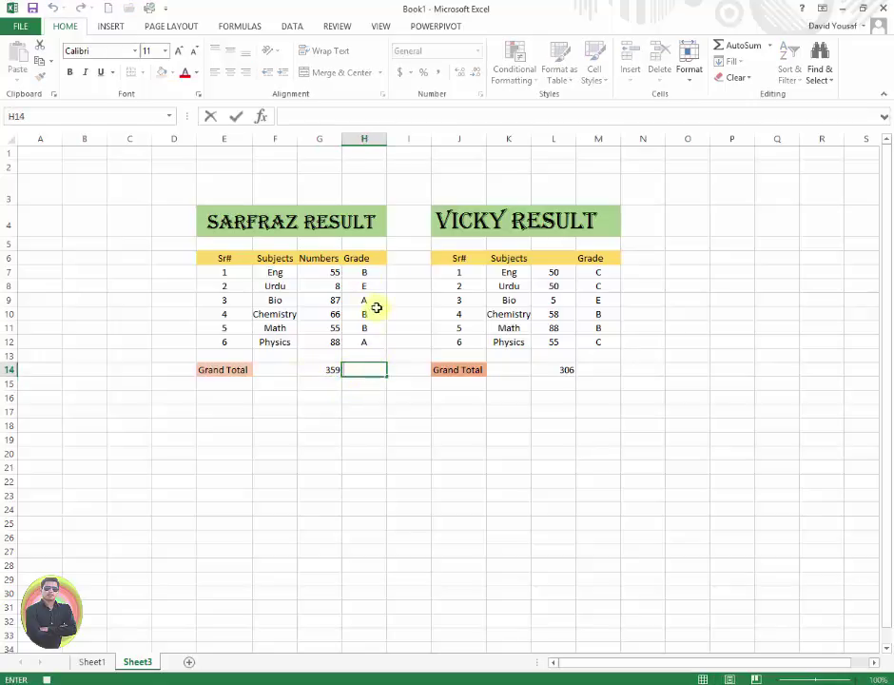
click(319, 369)
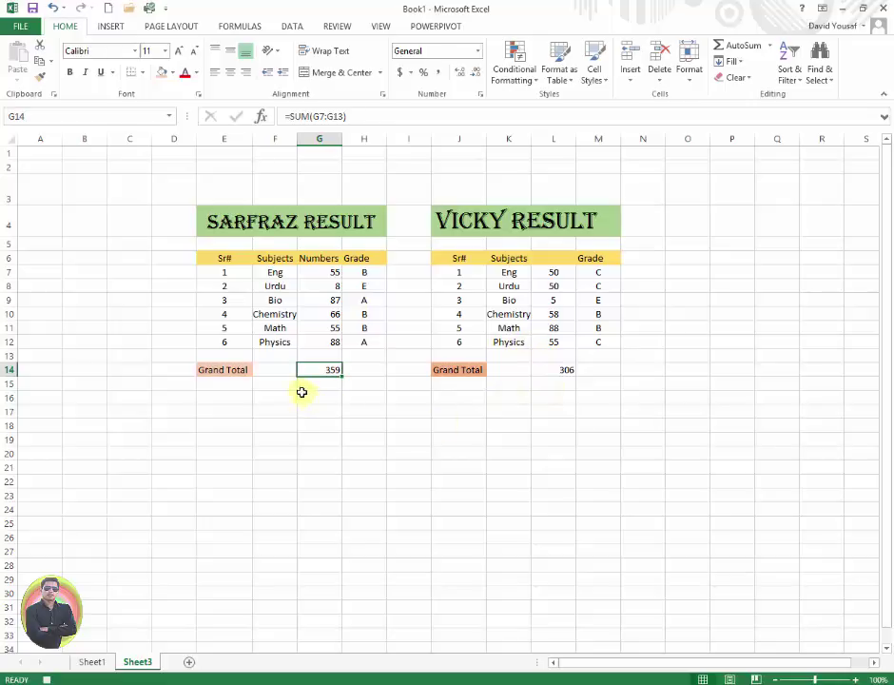
click(371, 220)
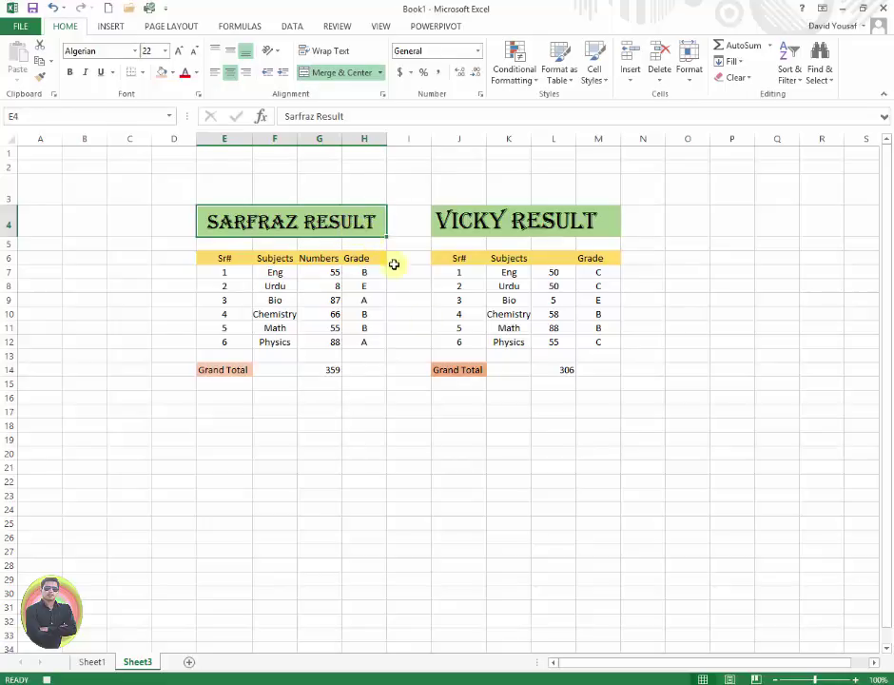
drag(238, 471, 566, 573)
click(566, 573)
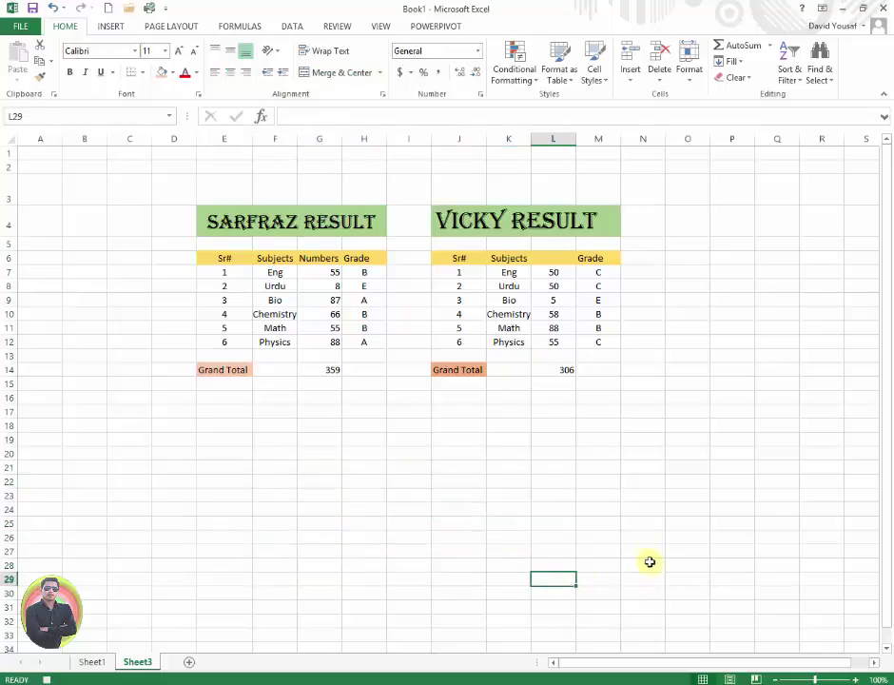
drag(642, 506, 837, 623)
click(558, 460)
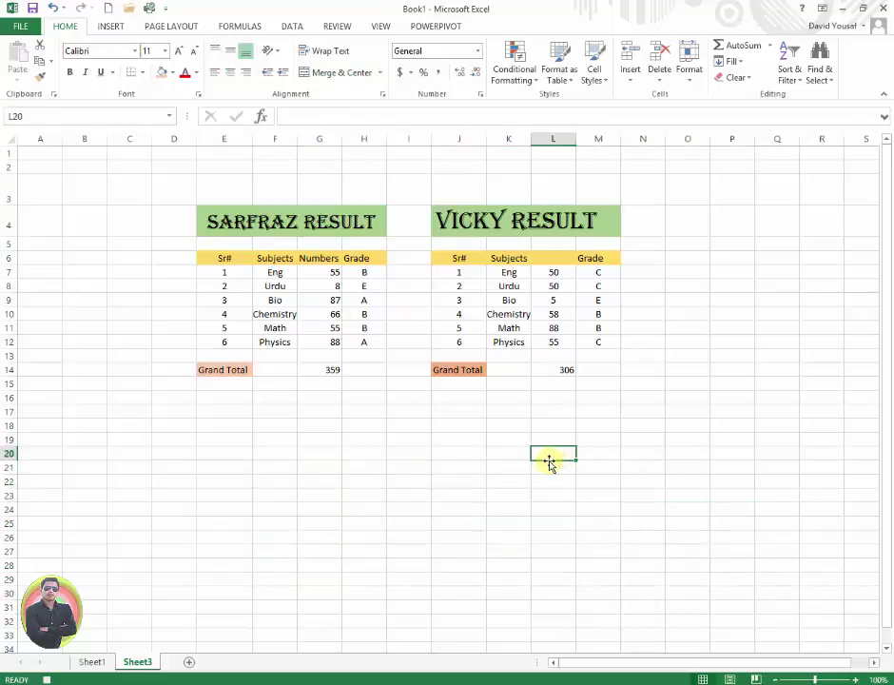
click(333, 222)
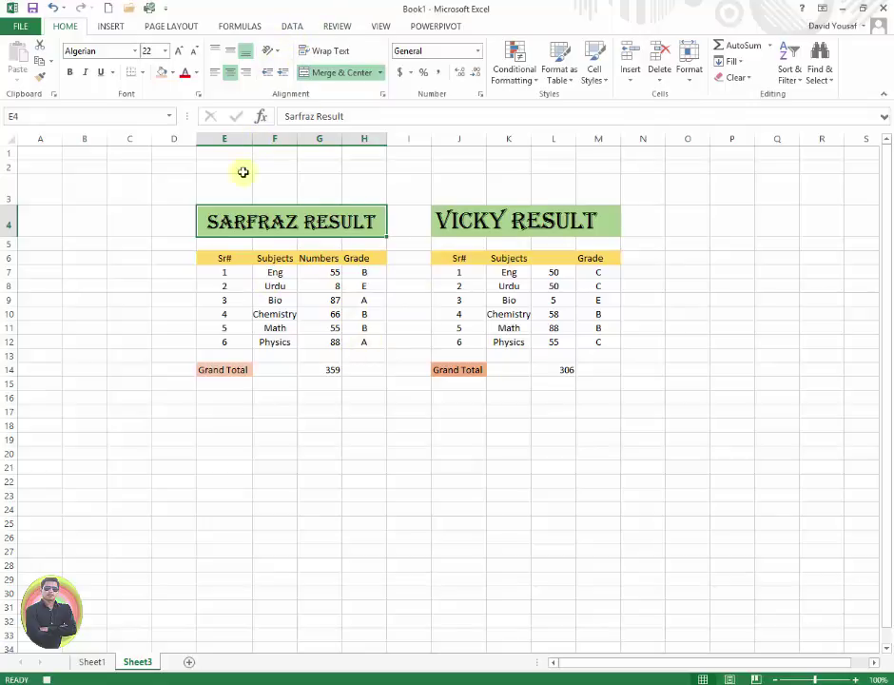
Add a Review comment to the left table's title with a result note ending 'Status Fail'.
click(337, 26)
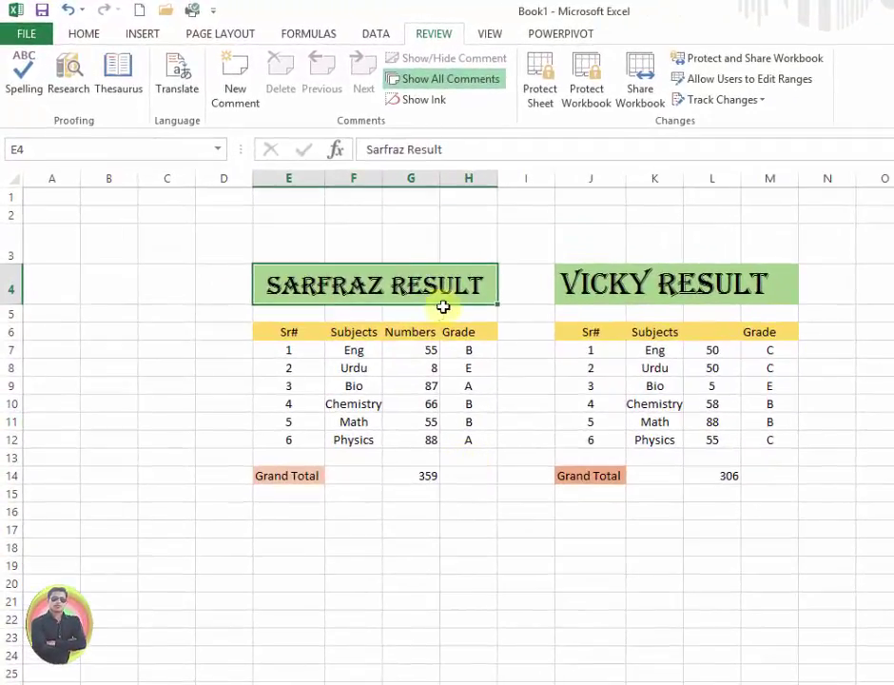
click(237, 79)
text(This Is Srafaz Result Sta)
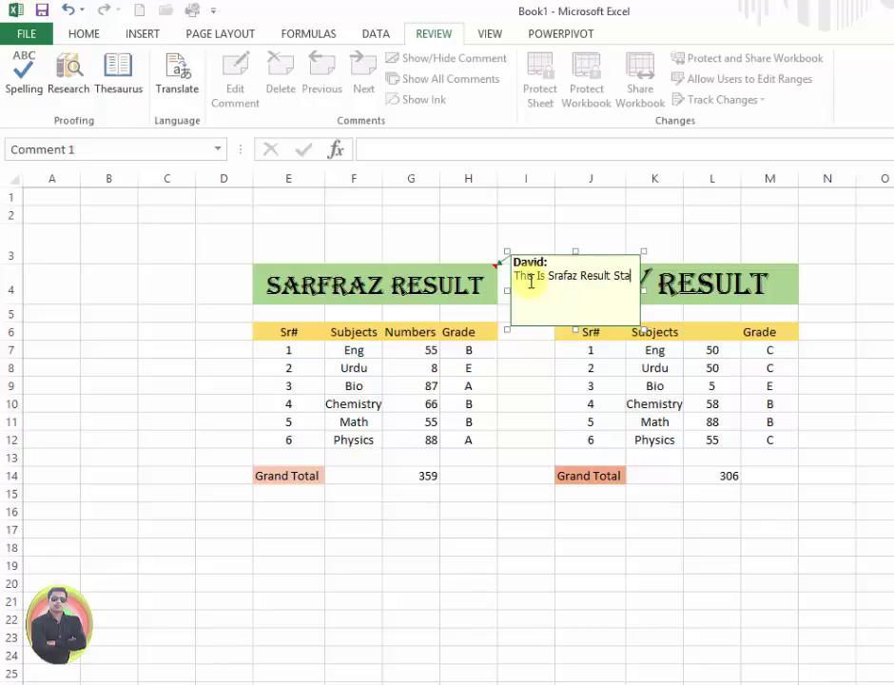
text(tus Fail)
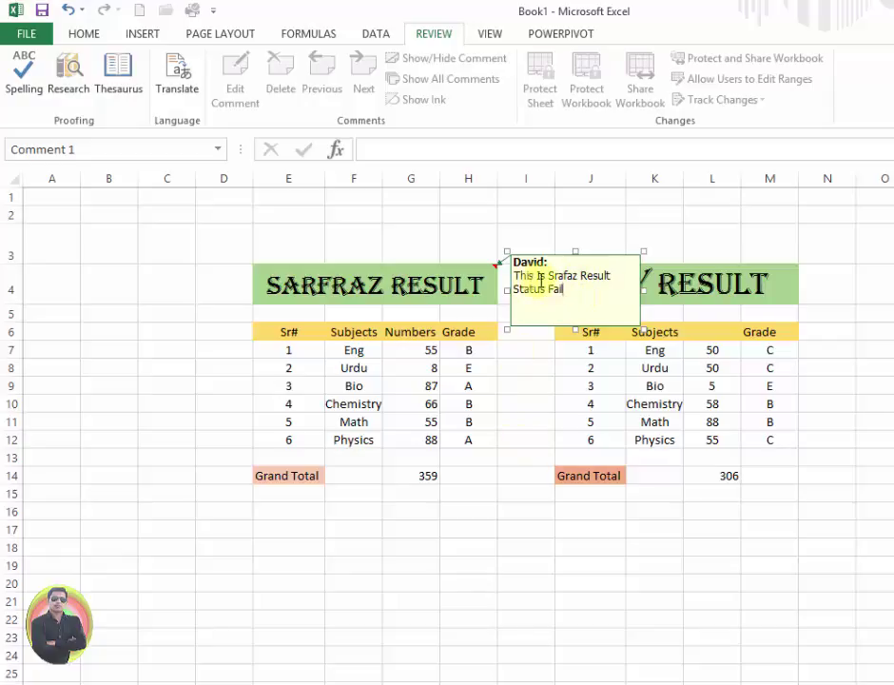
Close the left title's comment and enter Fail in H14 beside the left grand total.
click(520, 543)
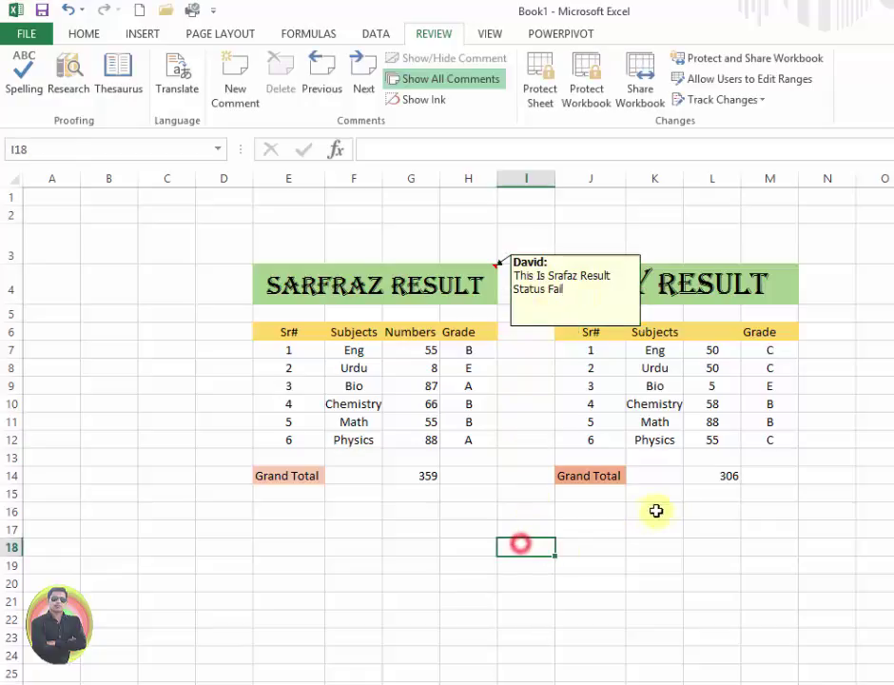
click(473, 234)
click(702, 276)
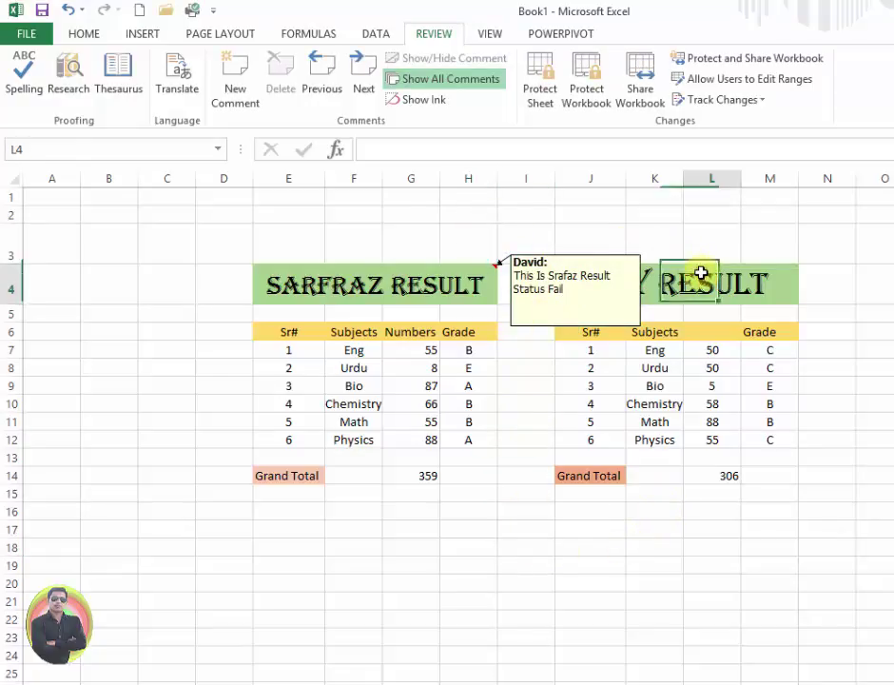
click(614, 222)
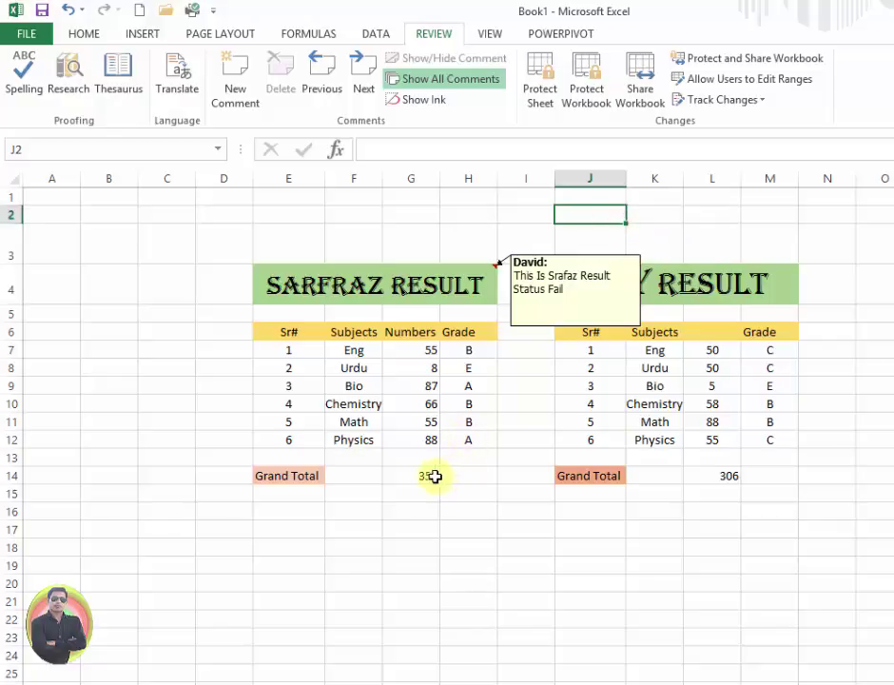
click(461, 476)
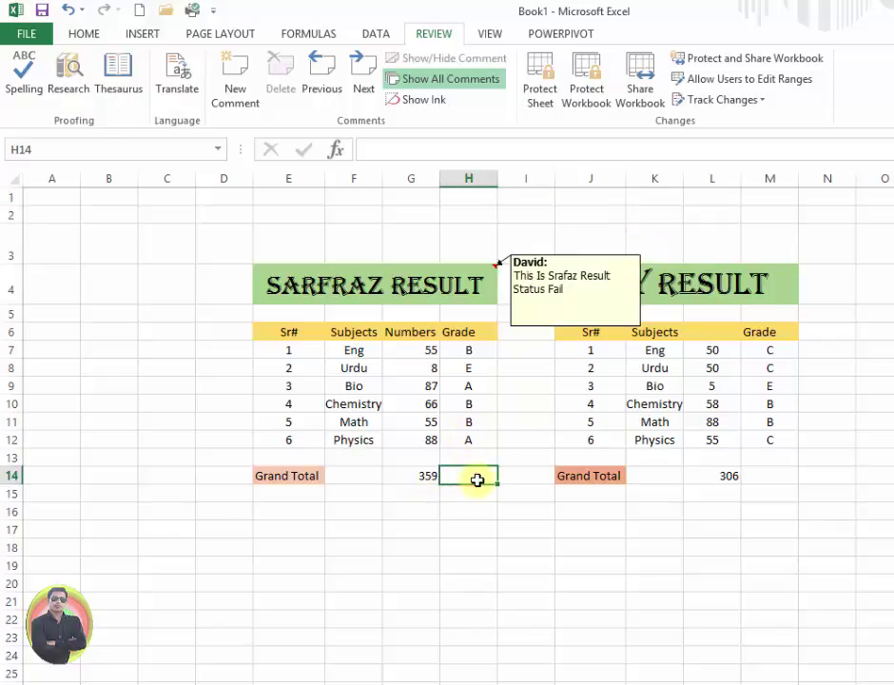
text(Fail)
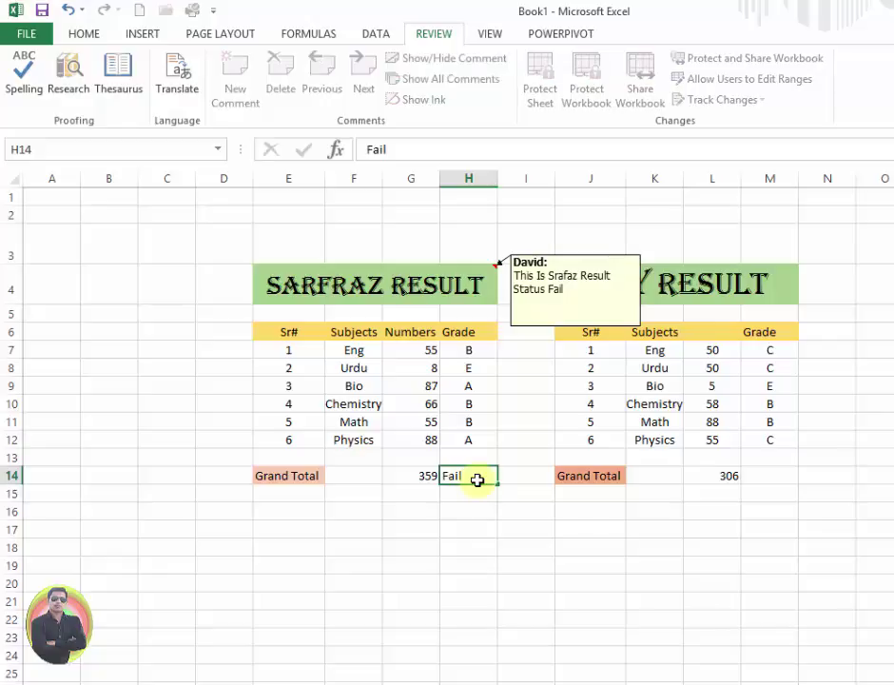
key(Return)
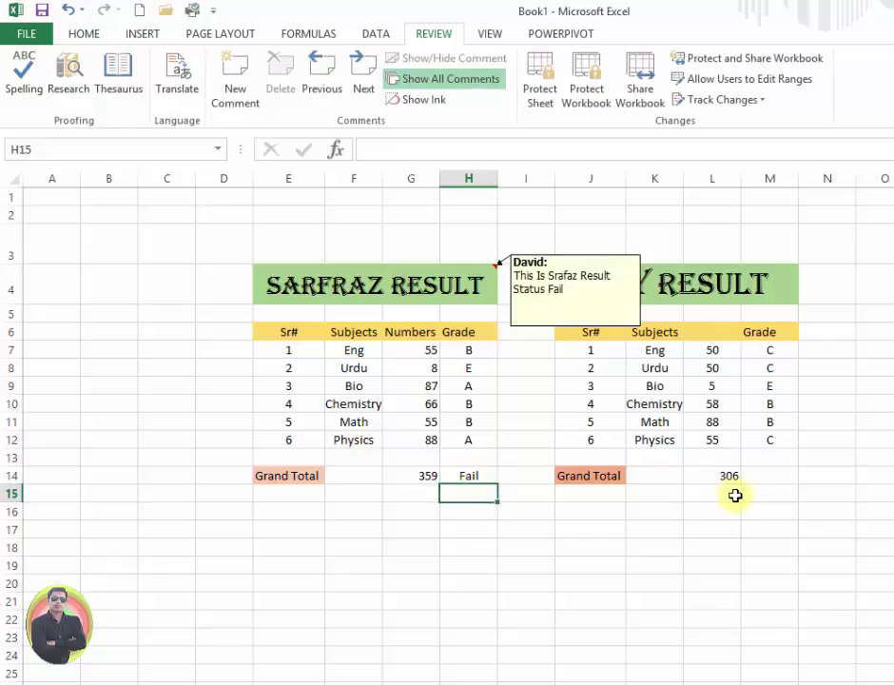
Enter Pass in M14 and start a new comment on the right table's title.
click(774, 473)
text(Pass)
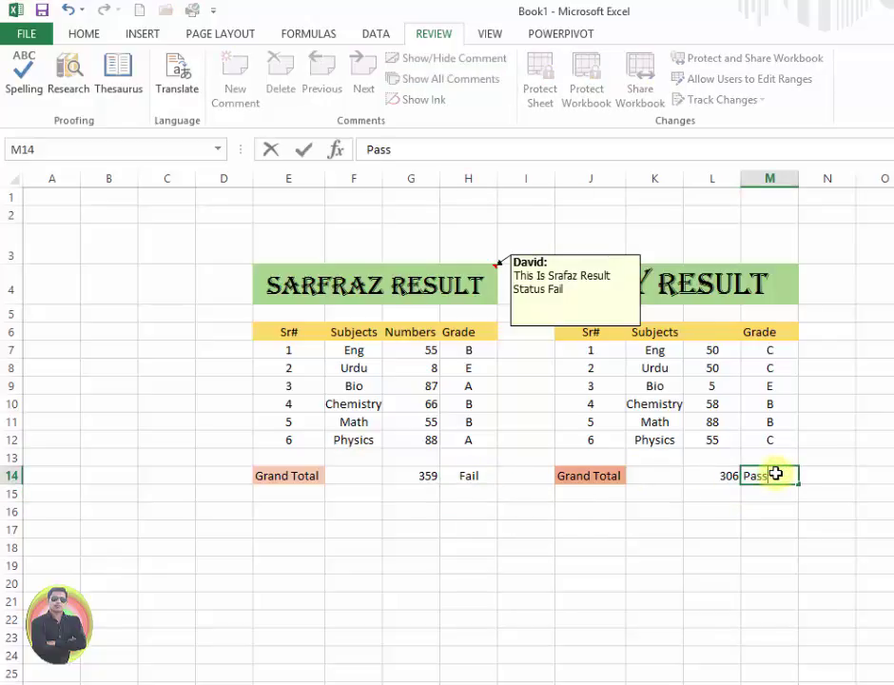
click(761, 511)
click(703, 289)
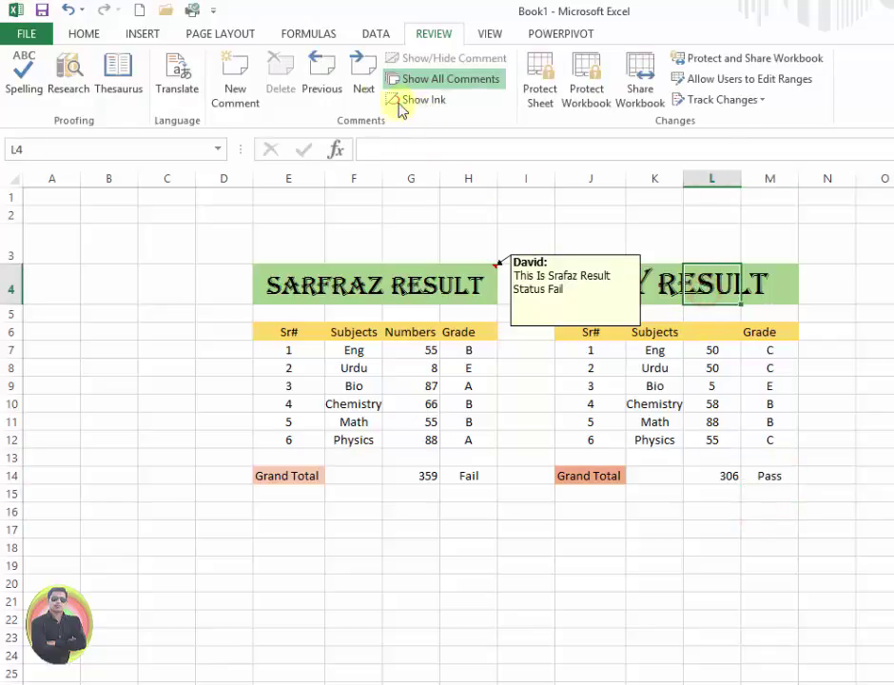
click(235, 78)
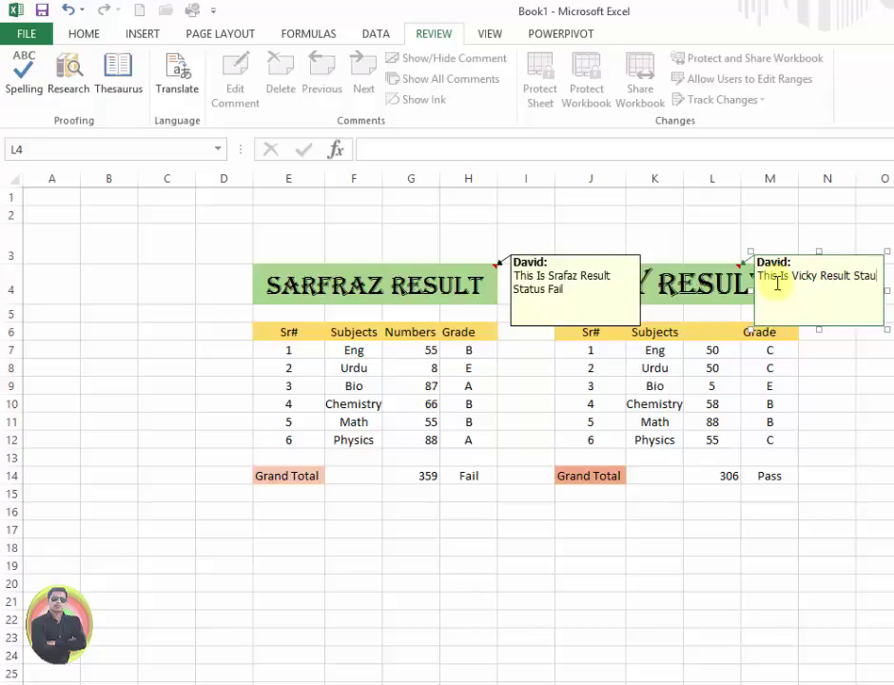
Finish the right title's comment ending 'Status Pass' and turn off Show All Comments.
text(tus Pass)
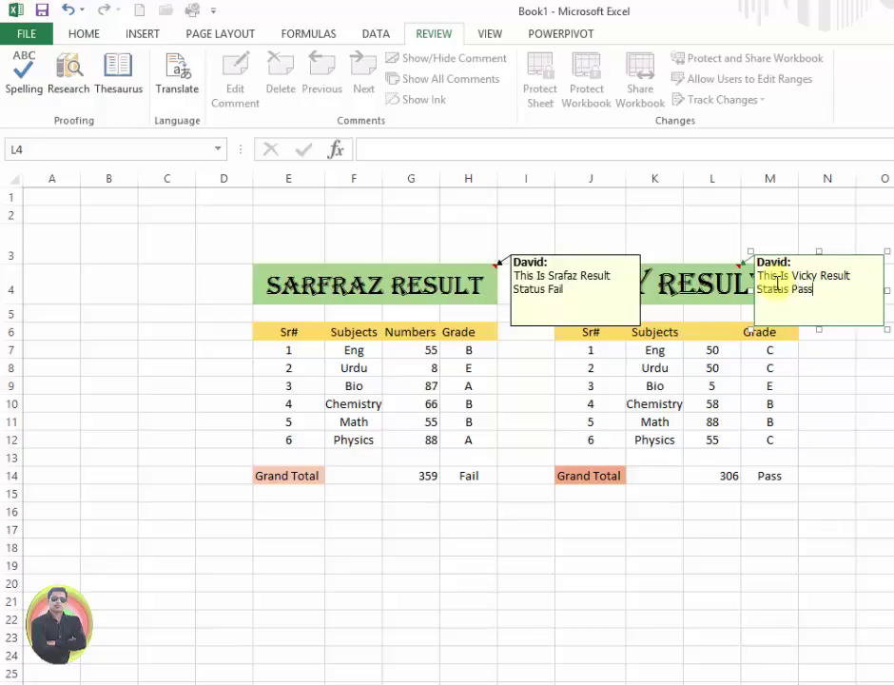
click(889, 403)
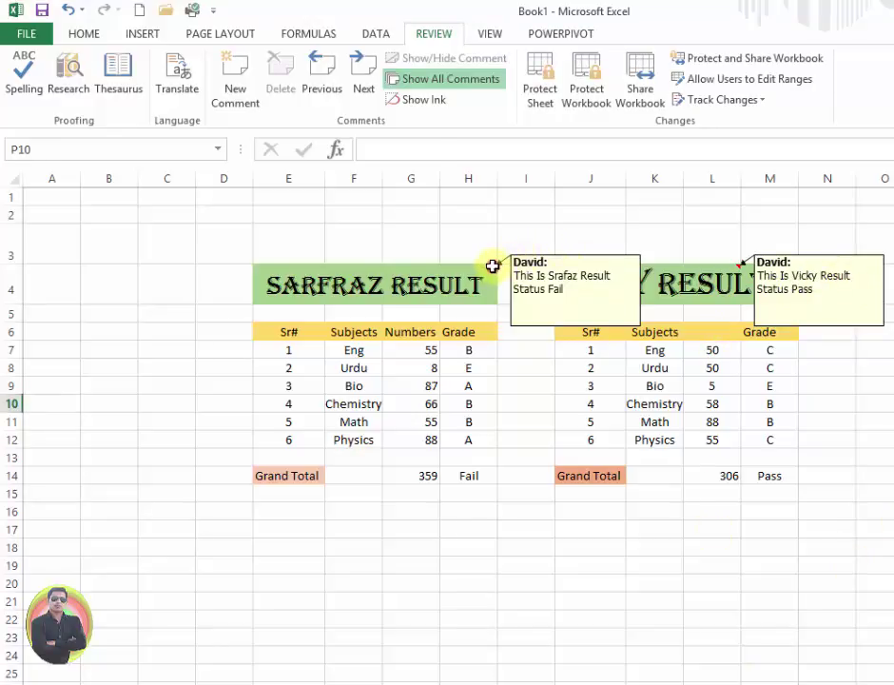
click(492, 267)
click(595, 211)
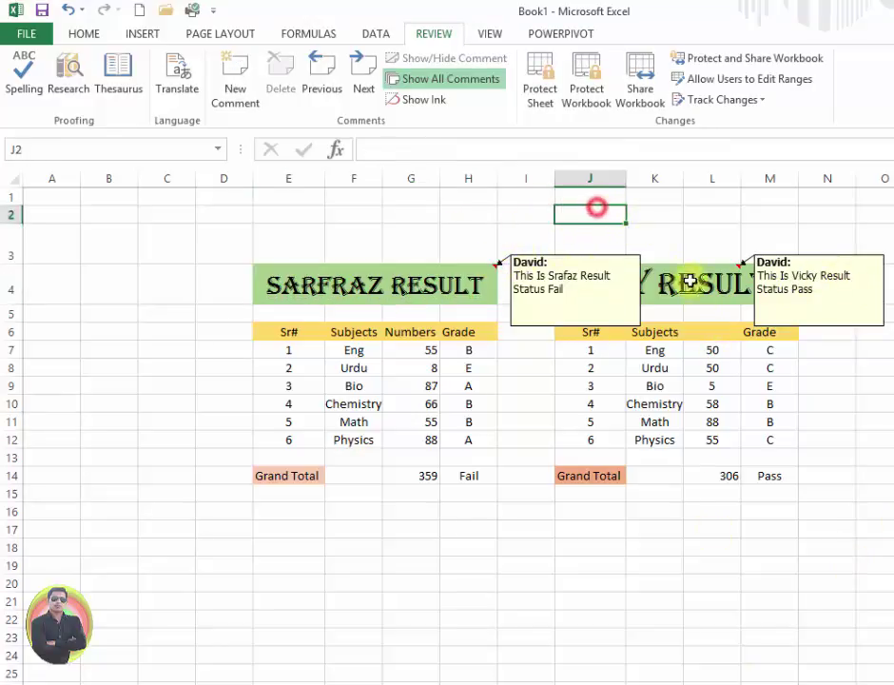
click(471, 79)
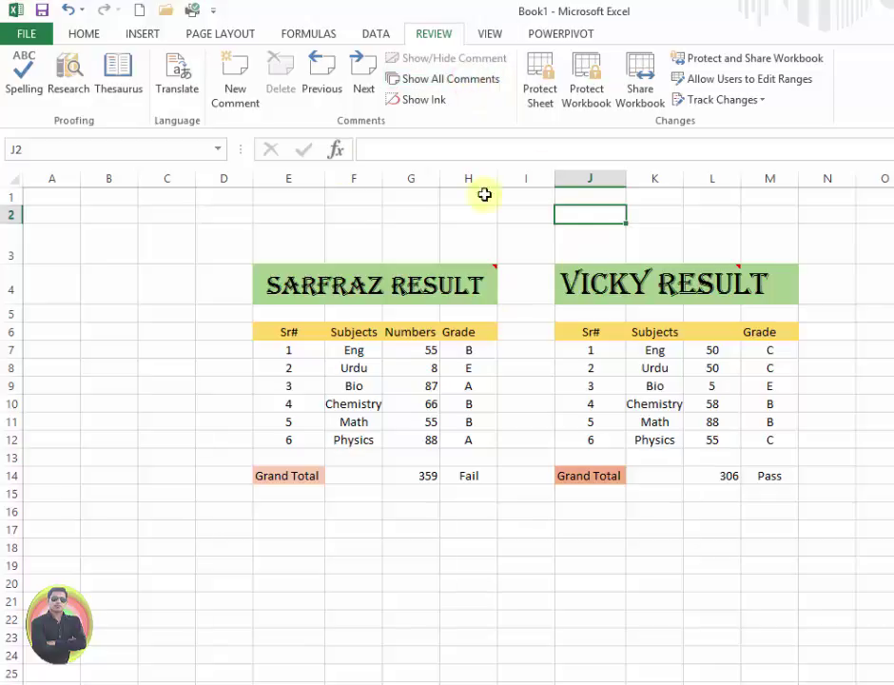
Delete the Fail entry from H14 beside the left grand total.
click(892, 283)
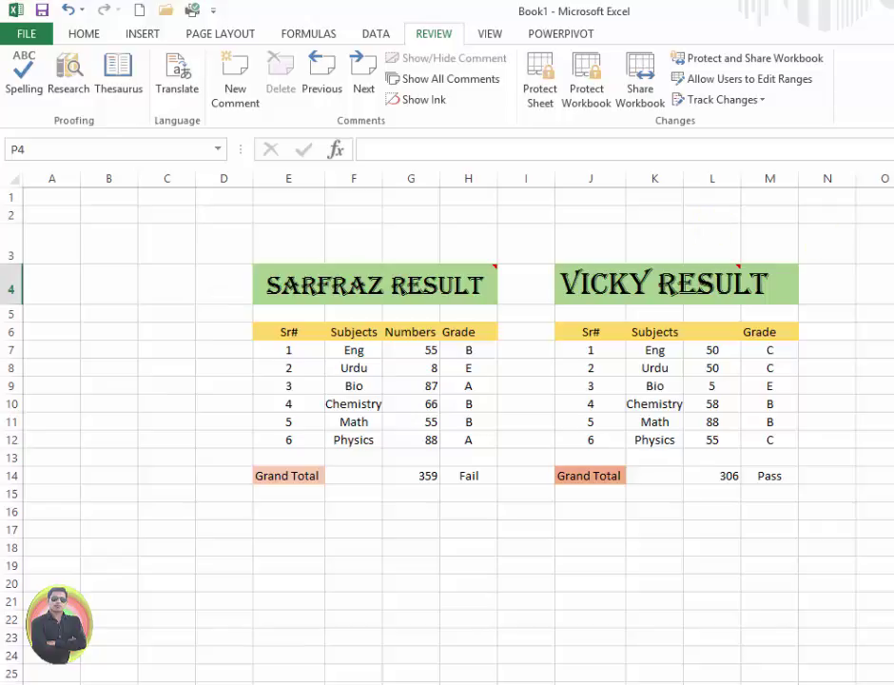
click(470, 477)
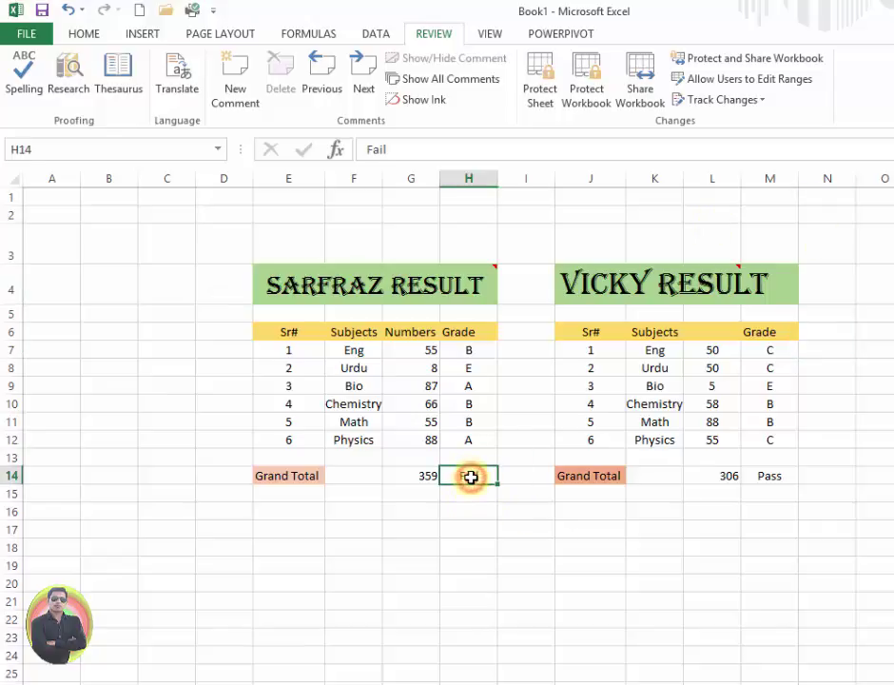
double_click(470, 476)
drag(481, 476, 454, 476)
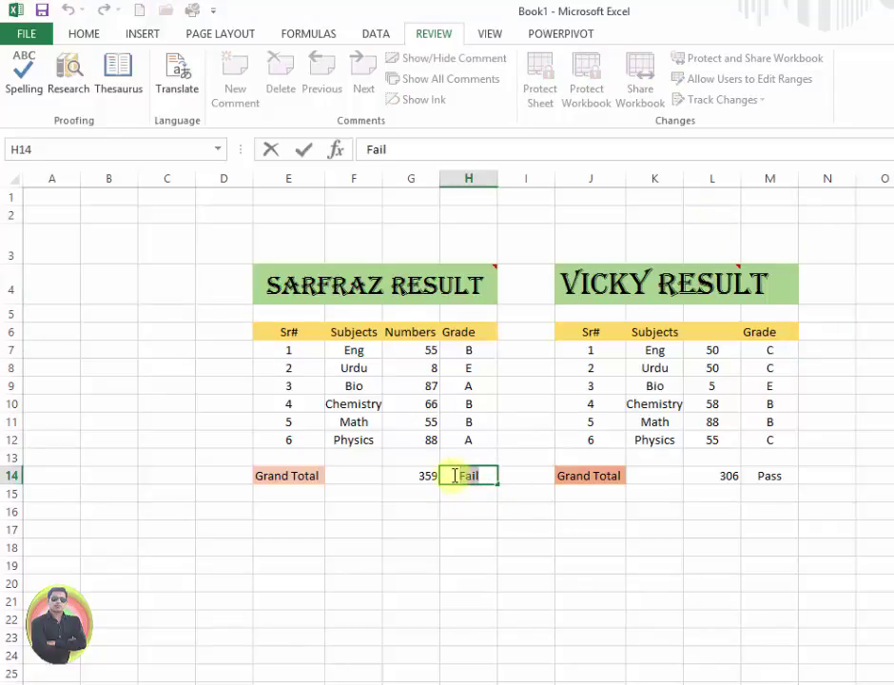
key(BackSpace)
click(465, 527)
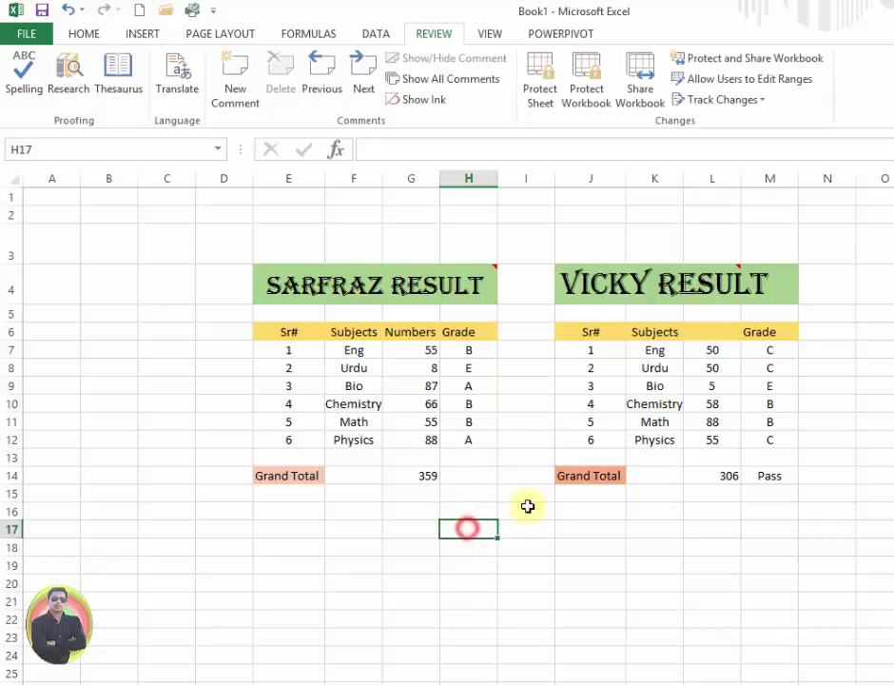
Delete the Pass entry from M14 beside the right grand total.
click(751, 479)
double_click(795, 475)
key(BackSpace)
click(576, 544)
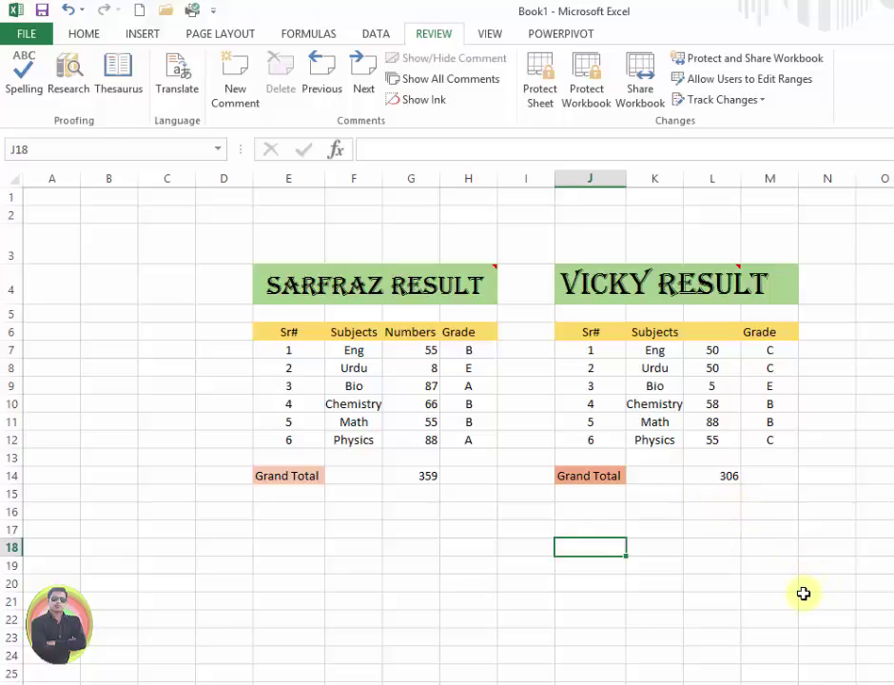
mouse_move(496, 269)
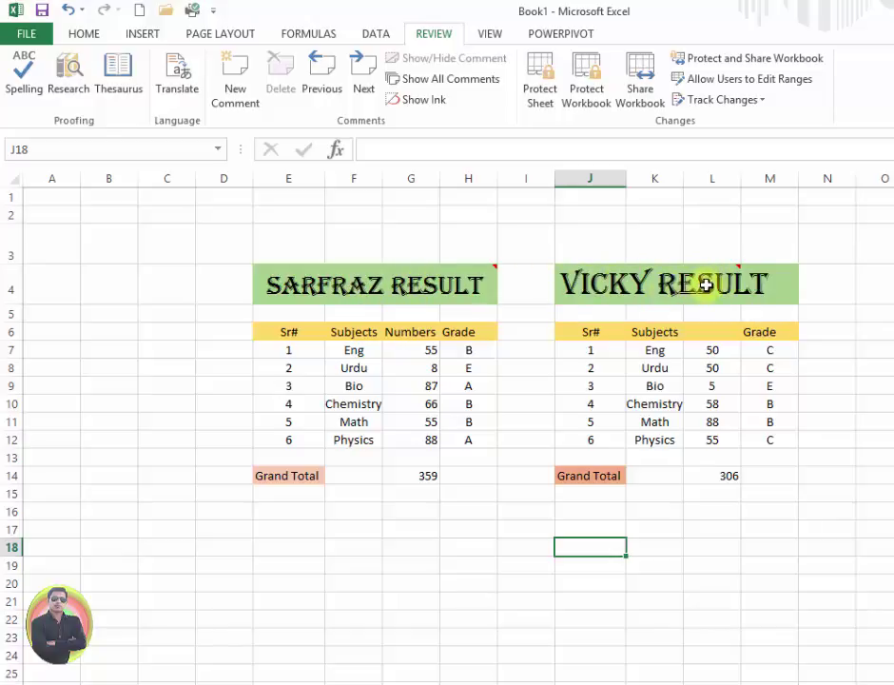
mouse_move(706, 285)
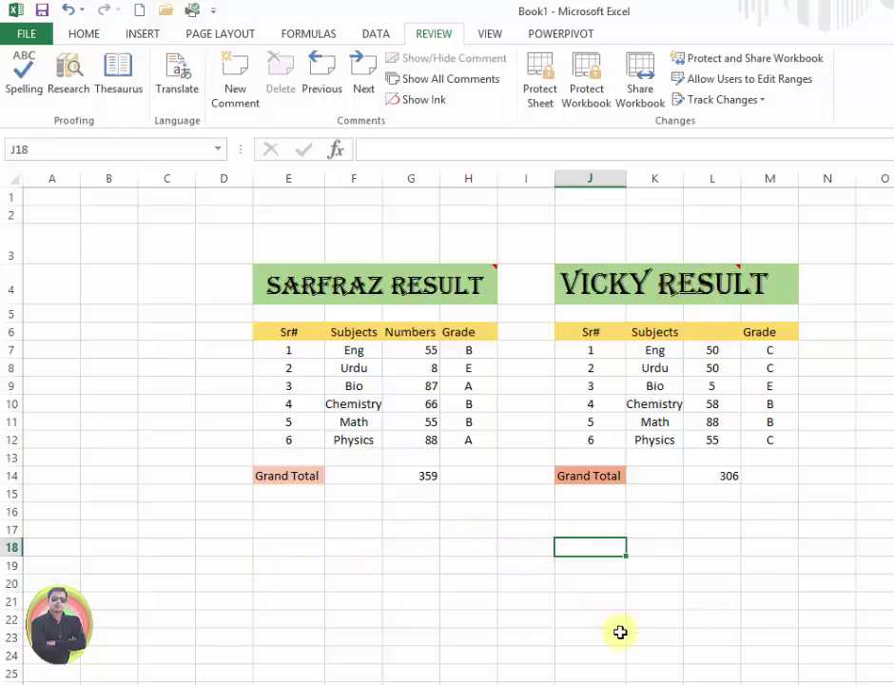
click(363, 84)
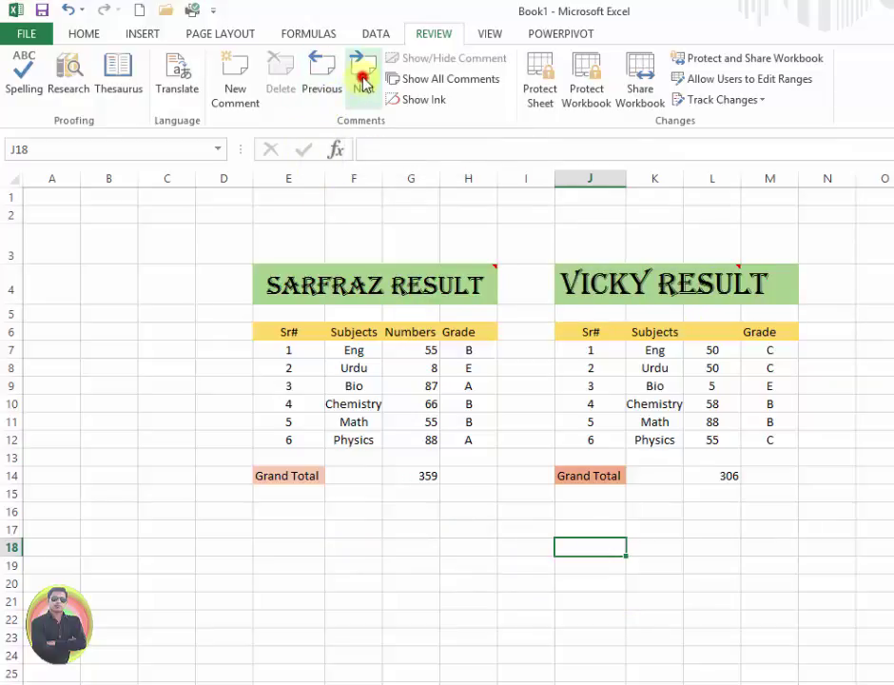
click(631, 487)
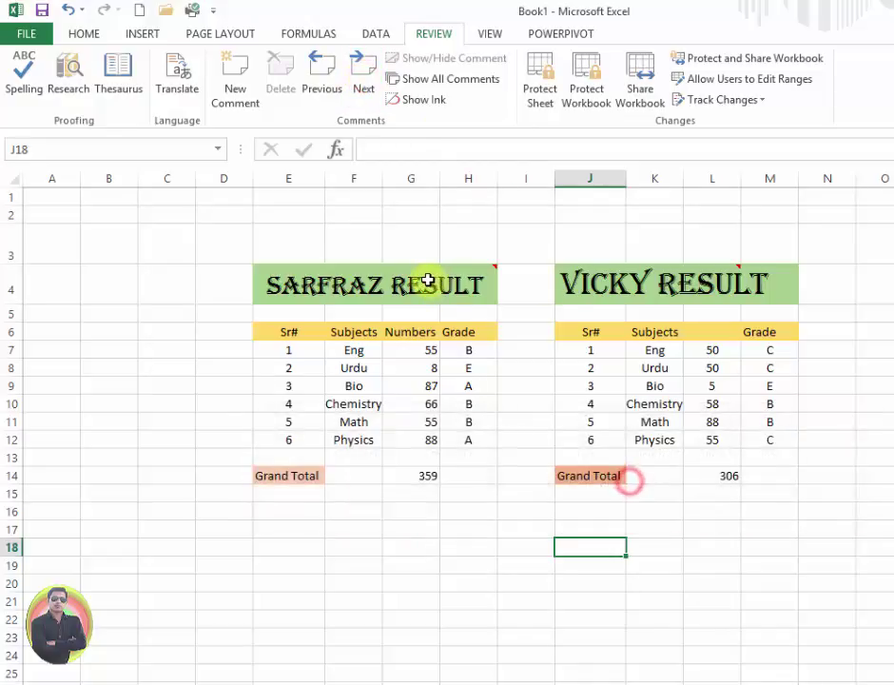
click(425, 283)
click(367, 94)
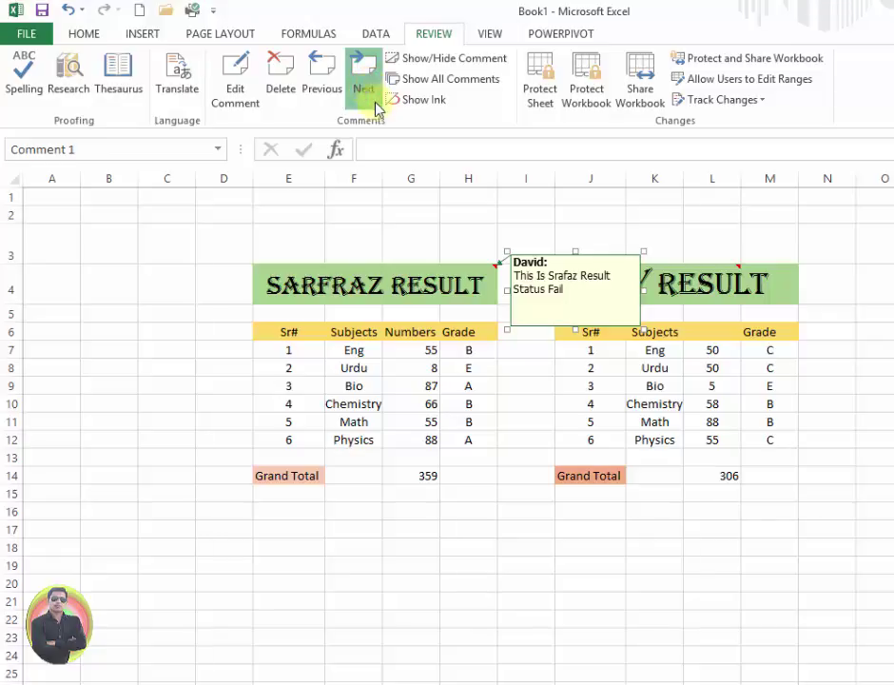
click(365, 87)
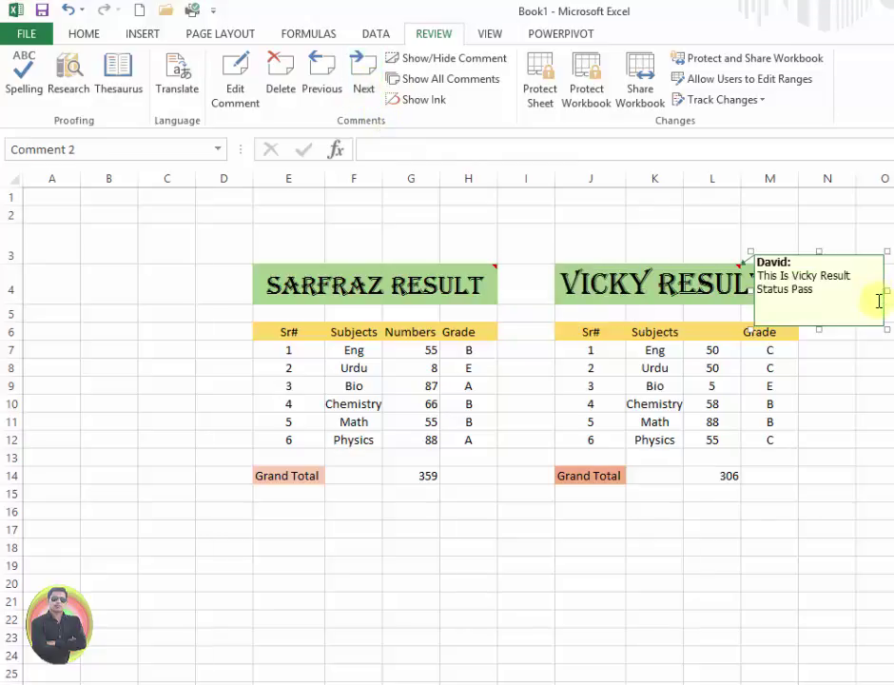
click(623, 563)
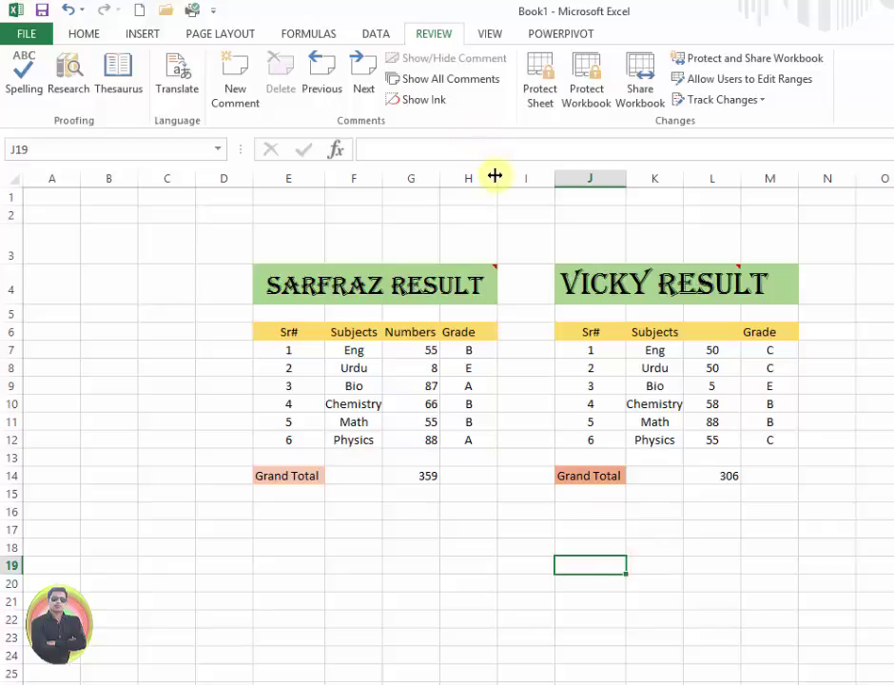
click(469, 84)
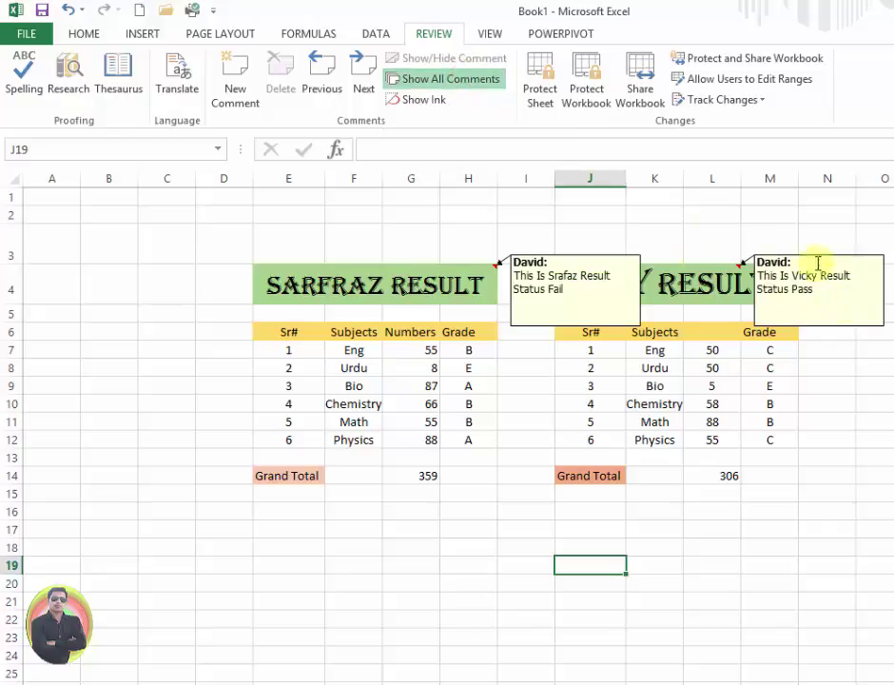
scroll(447, 428, down, 6)
scroll(447, 429, down, 5)
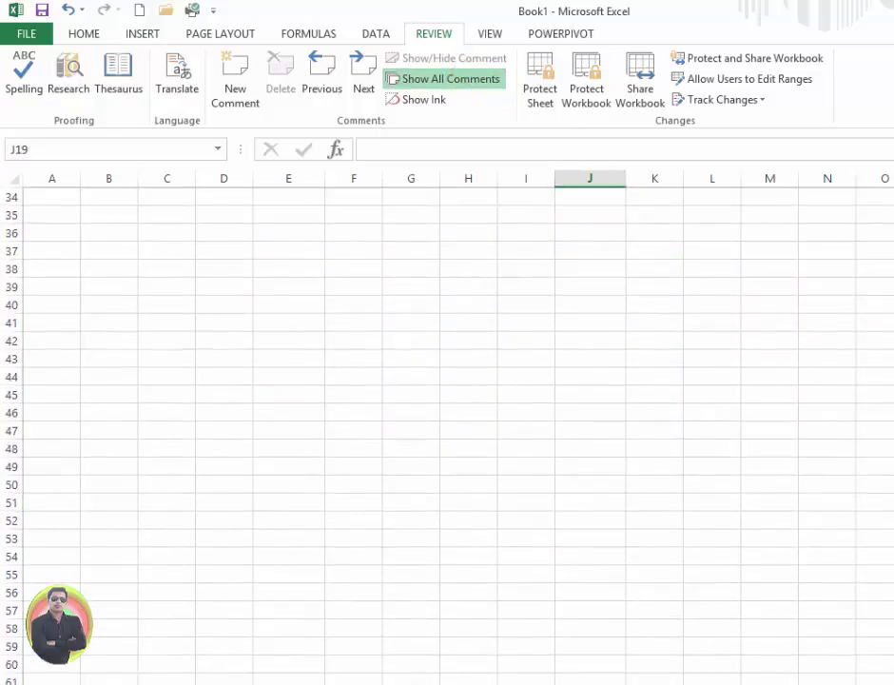
scroll(447, 428, up, 6)
scroll(447, 428, up, 5)
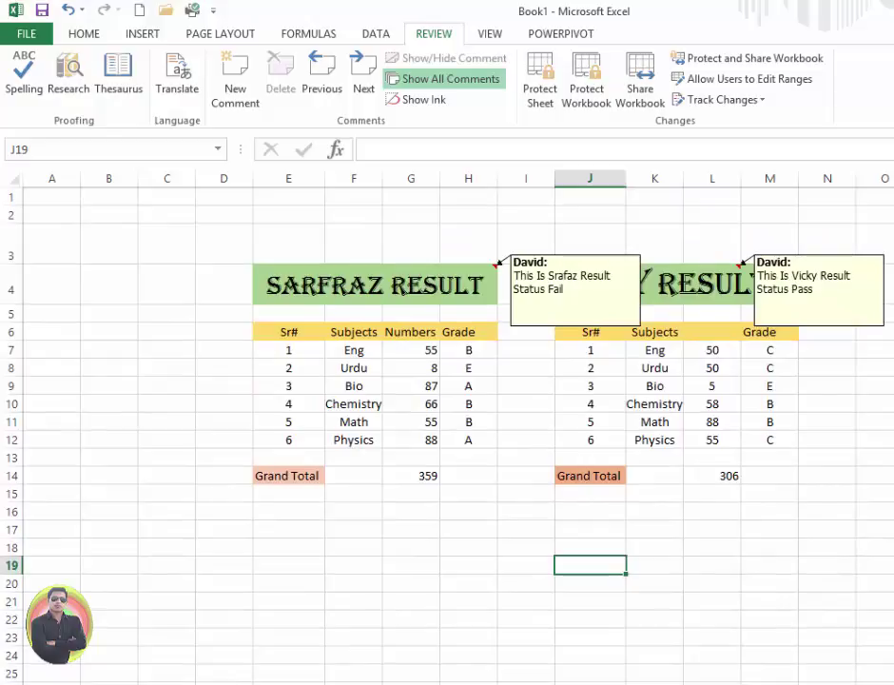
click(322, 84)
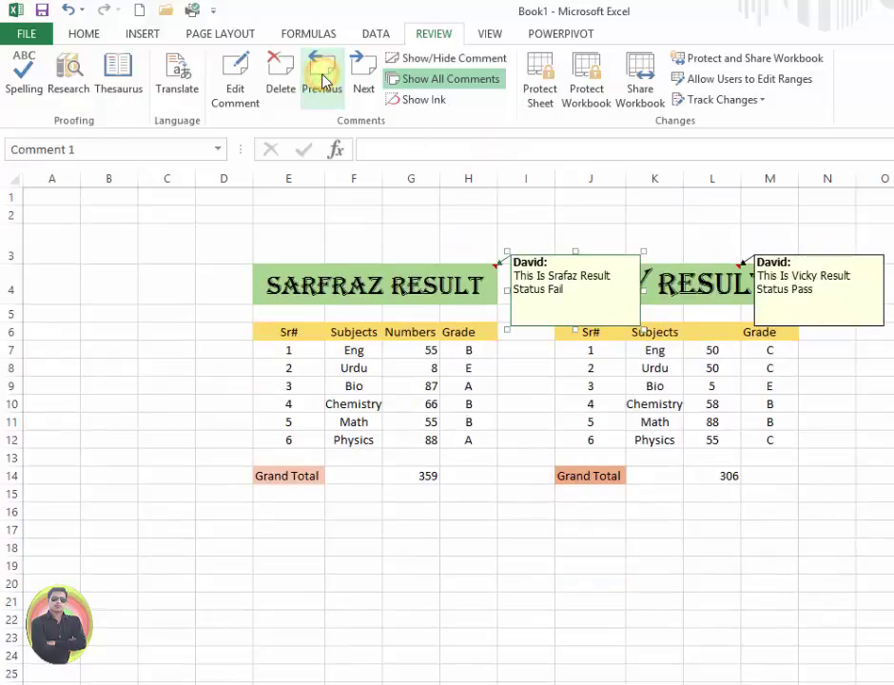
click(322, 84)
click(614, 486)
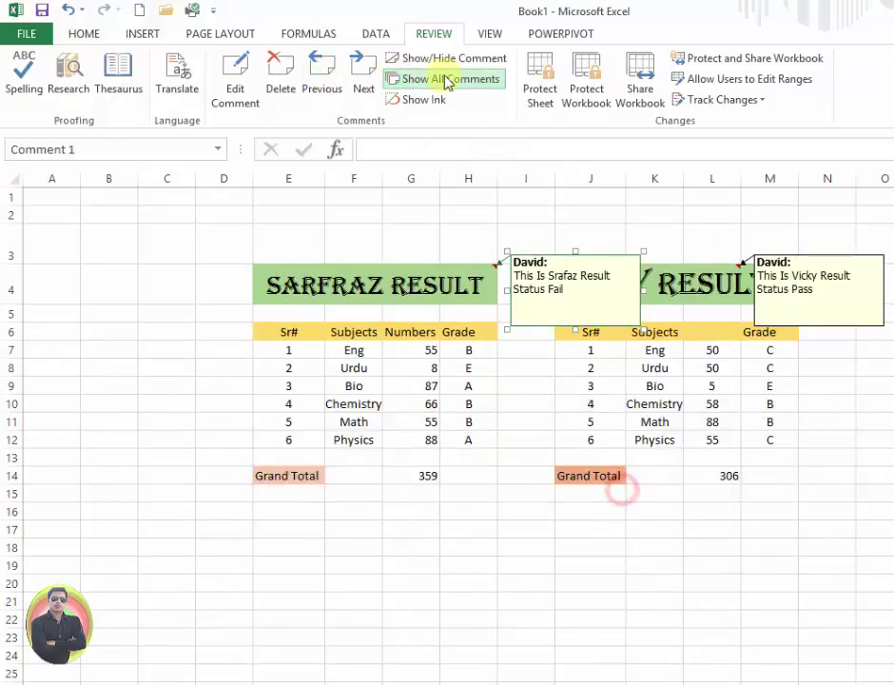
click(460, 85)
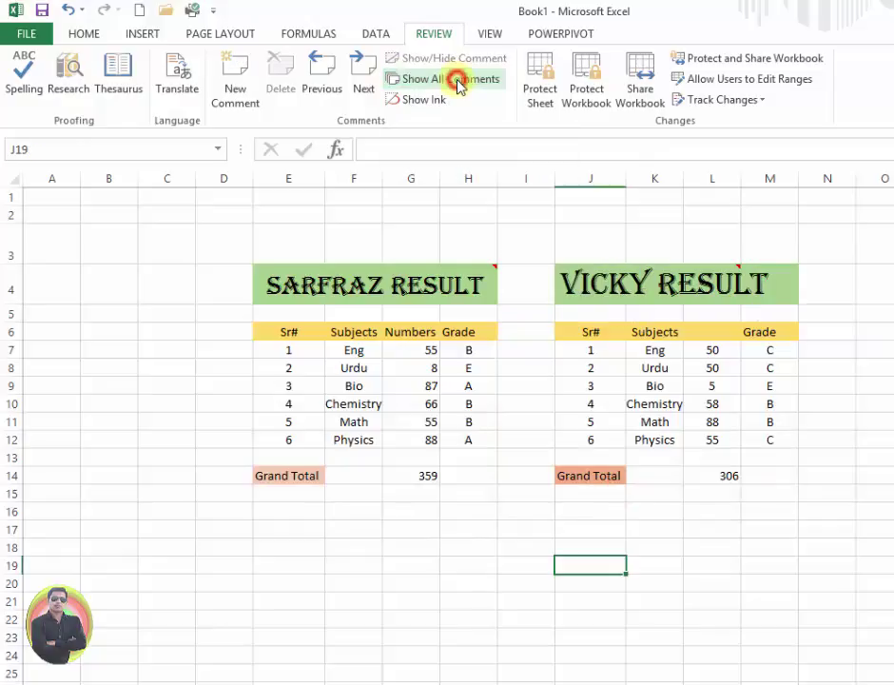
click(473, 286)
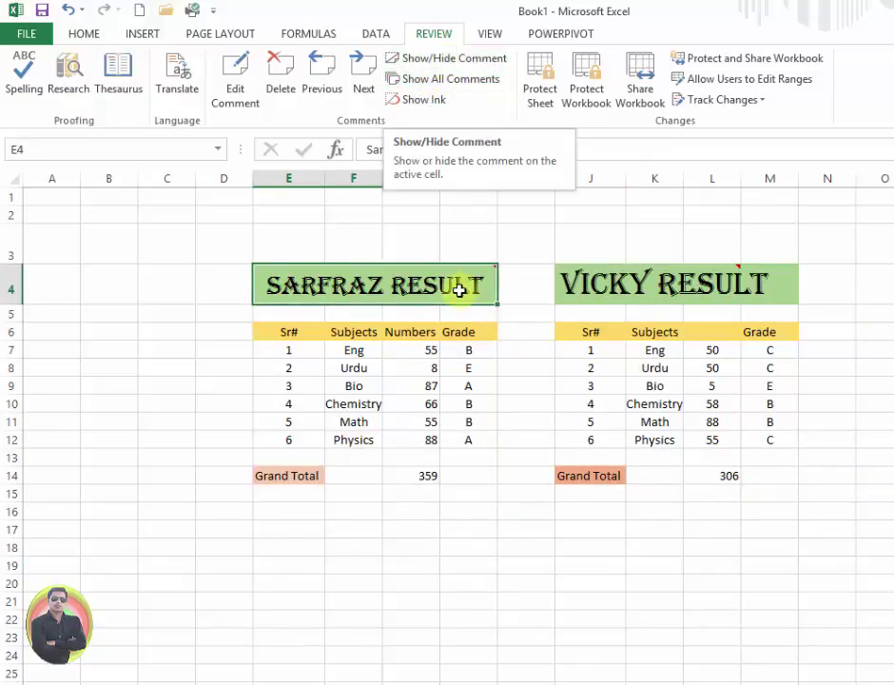
click(463, 60)
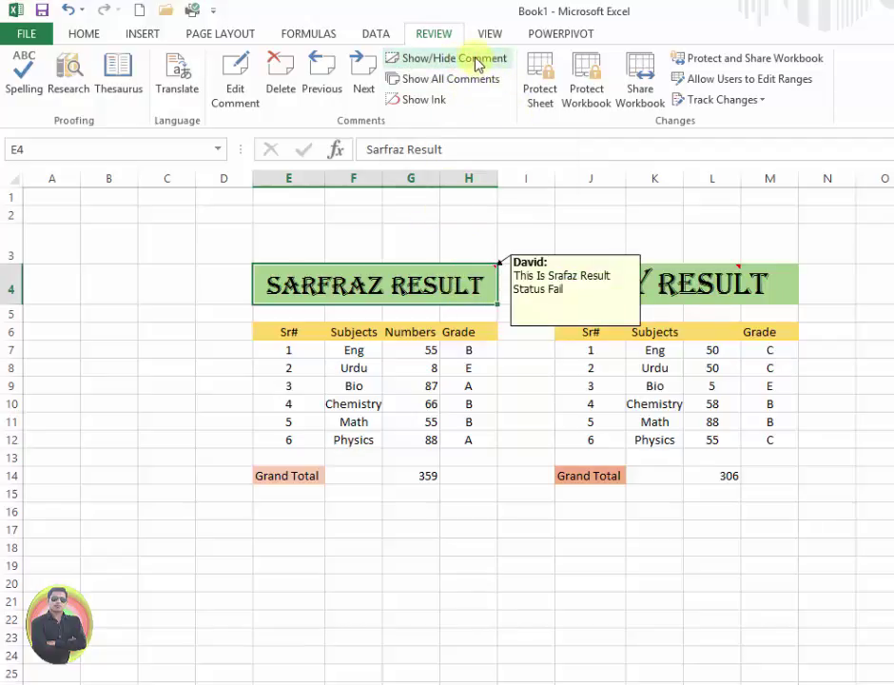
click(474, 60)
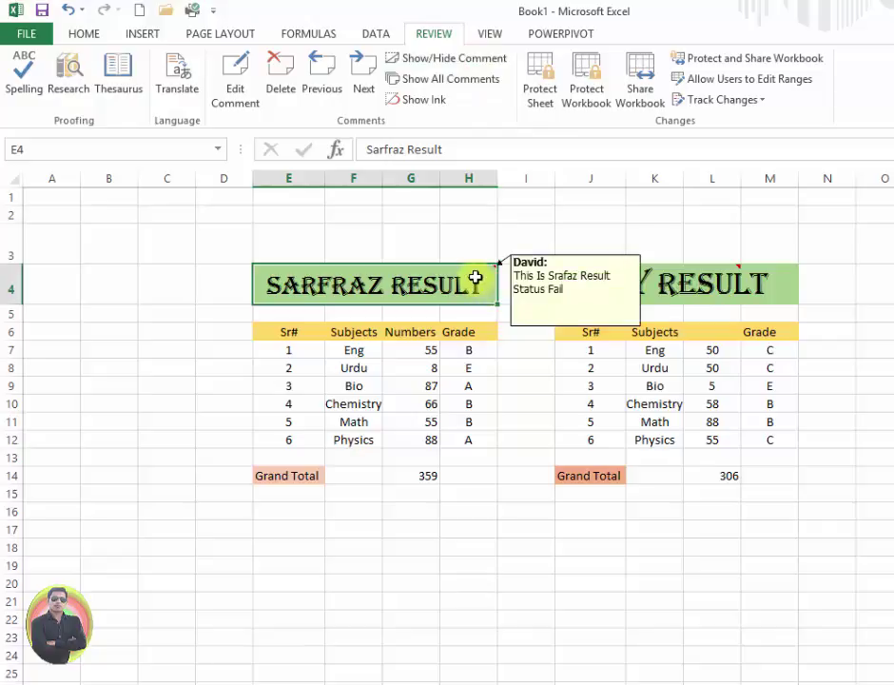
click(454, 58)
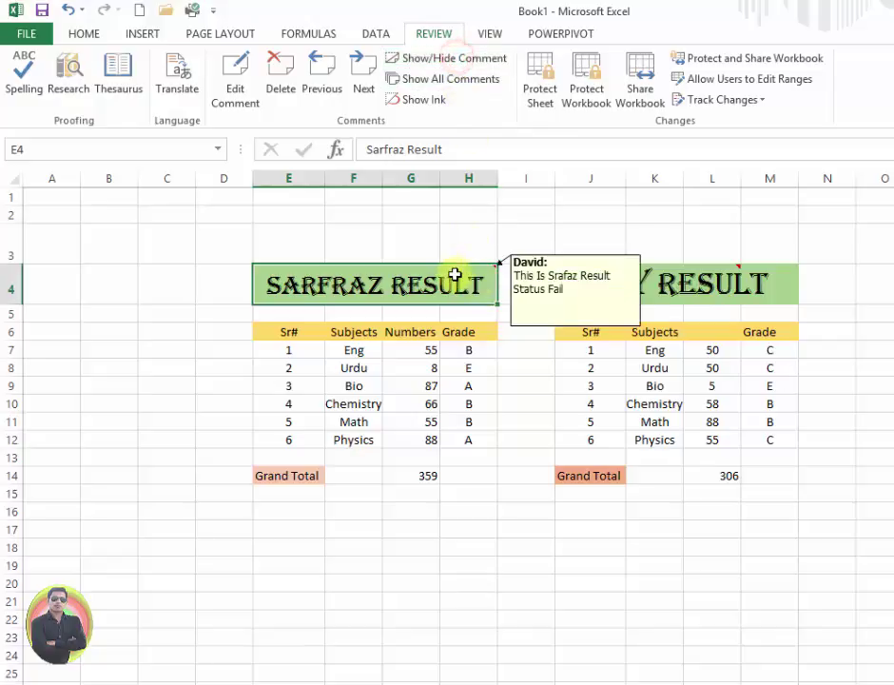
click(687, 285)
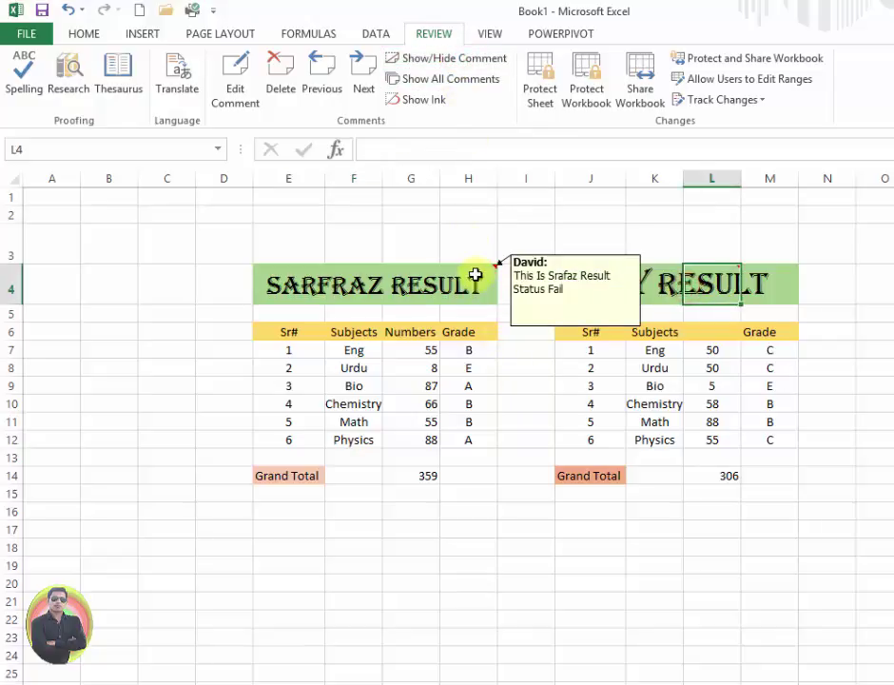
click(462, 58)
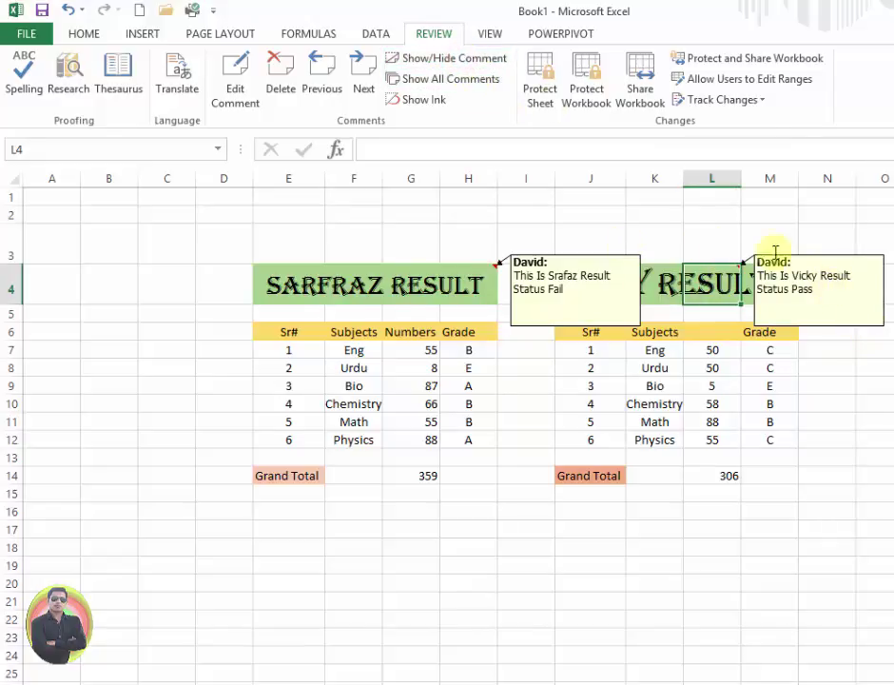
click(473, 61)
click(445, 270)
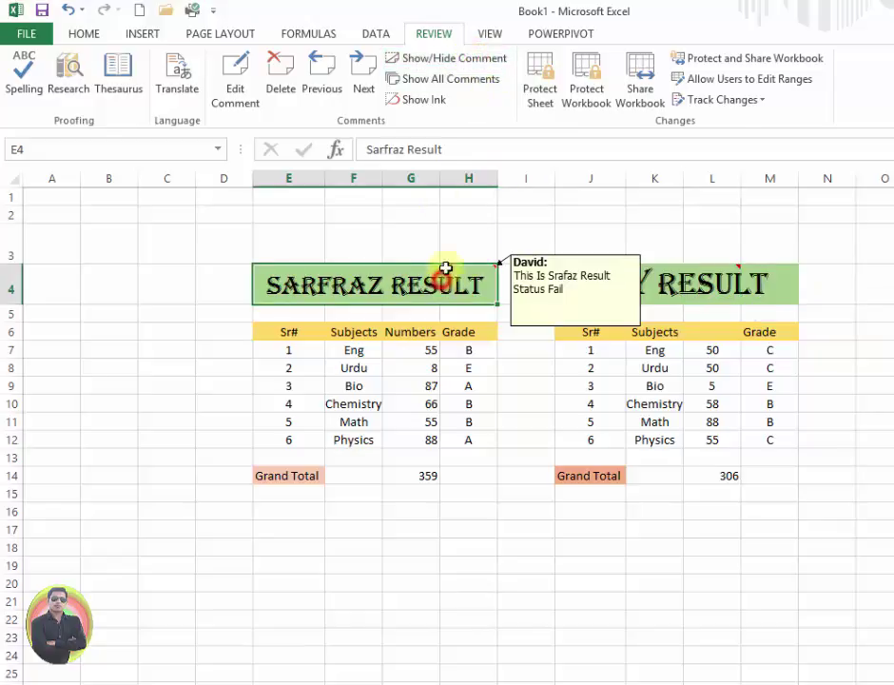
click(439, 58)
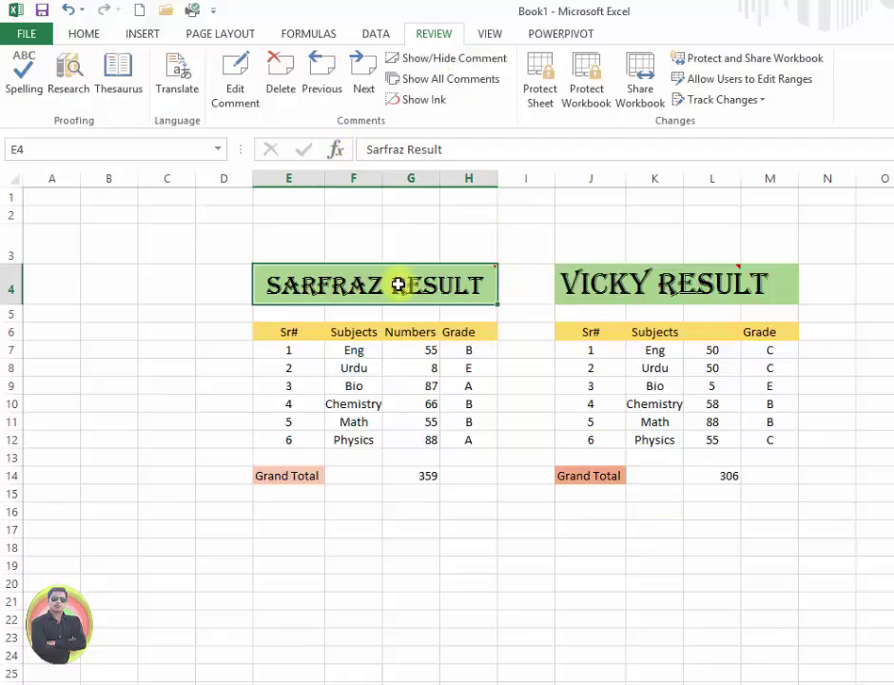
mouse_move(399, 286)
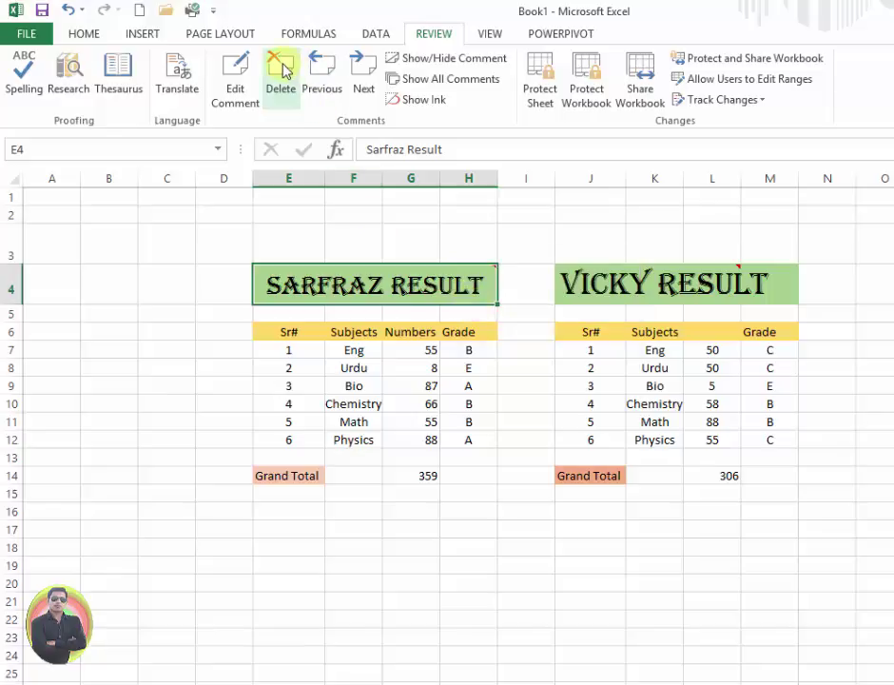
Edit the left title's comment to append 'Not good' after 'Status Fail'.
click(238, 85)
text(Status Fail Not good)
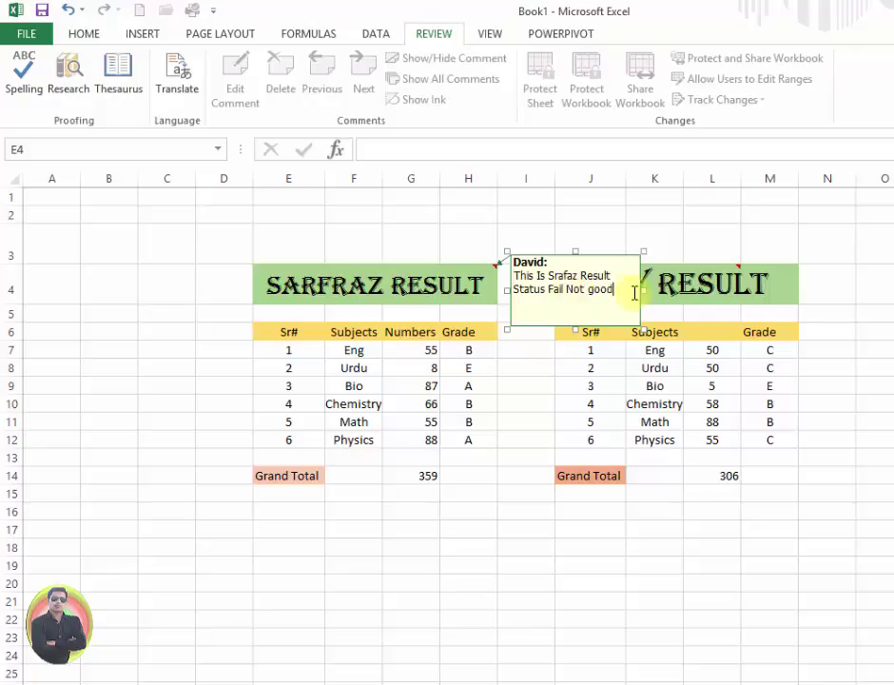
click(523, 383)
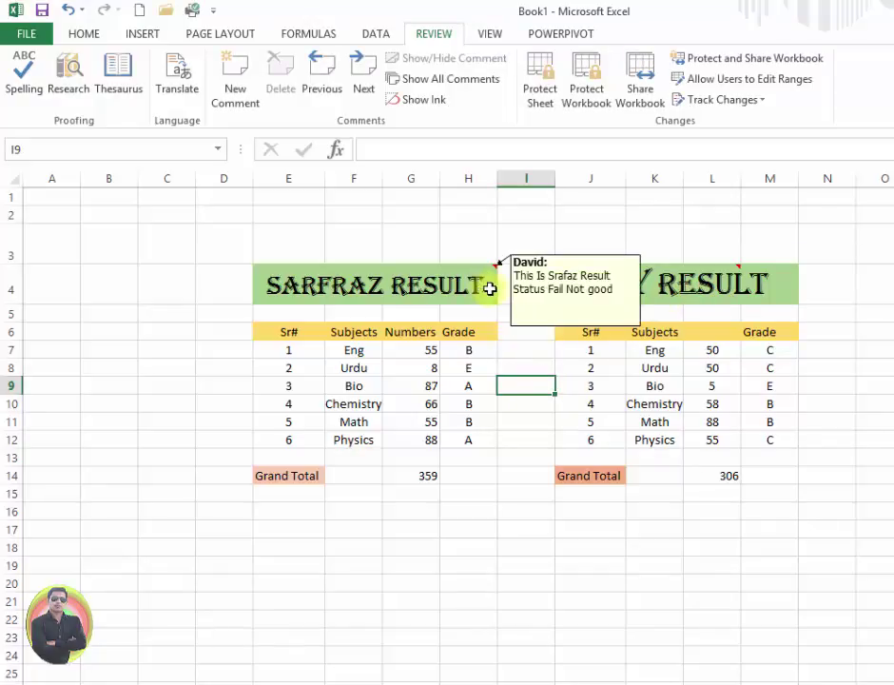
Delete the Status Pass comment from cell L4 of the right table's title.
click(678, 281)
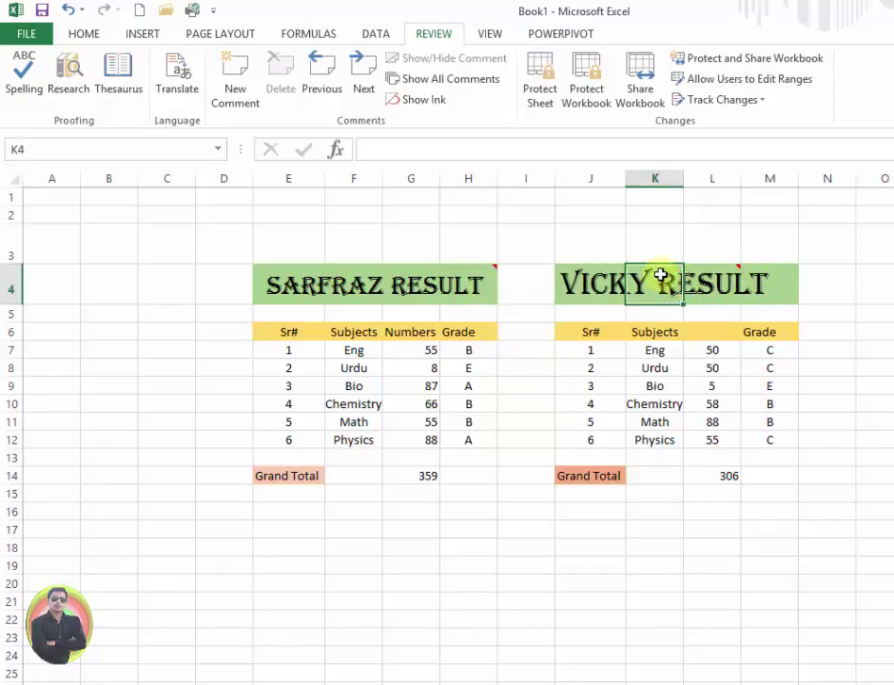
click(601, 285)
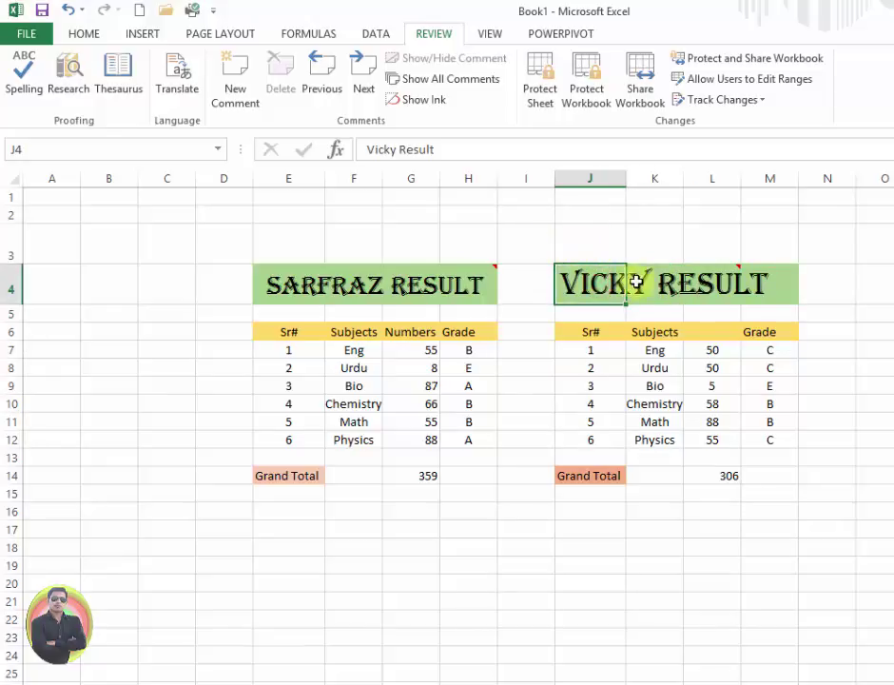
click(893, 286)
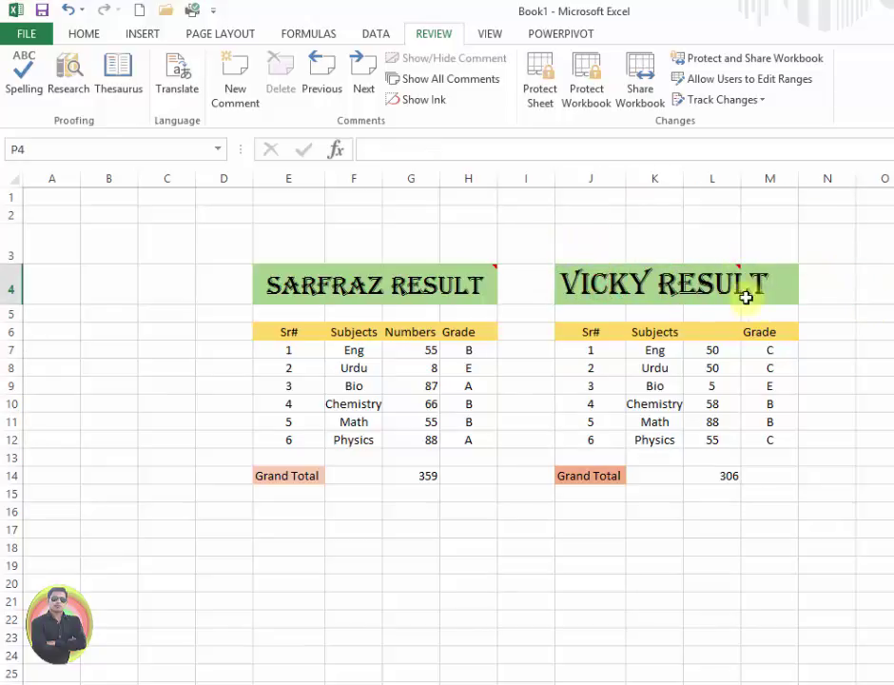
drag(789, 289, 828, 289)
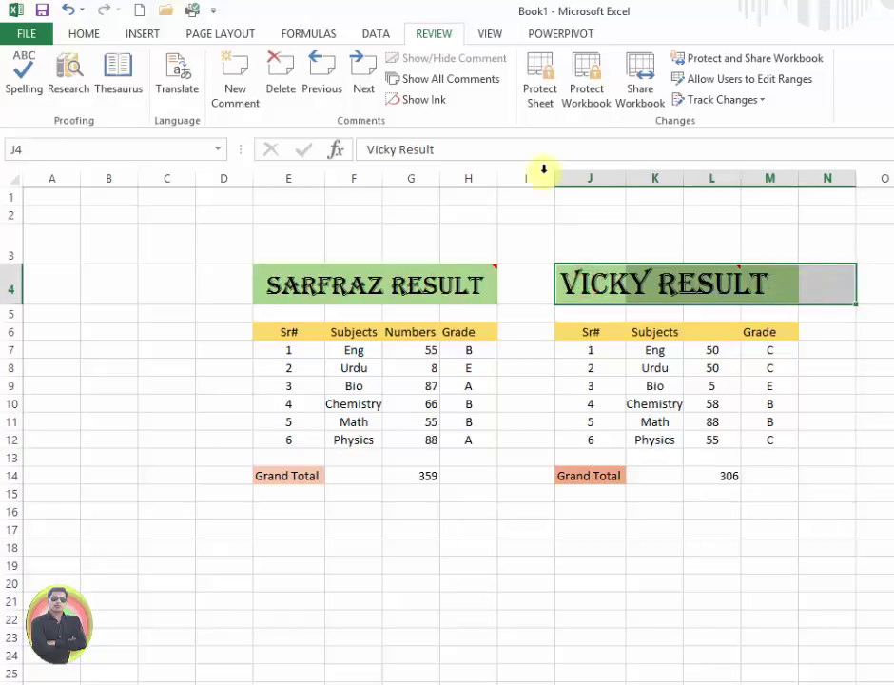
click(748, 274)
click(890, 329)
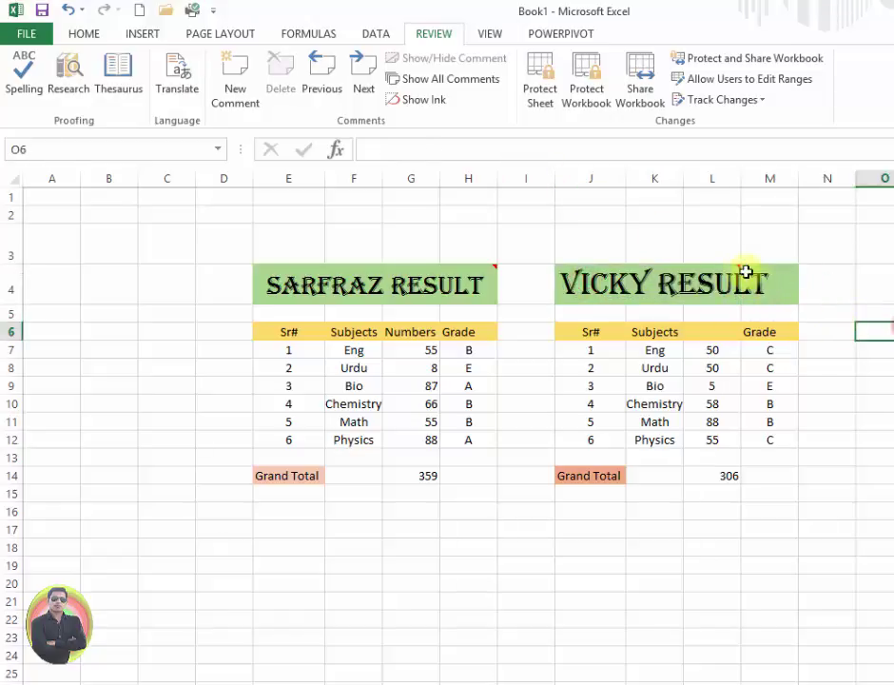
click(738, 267)
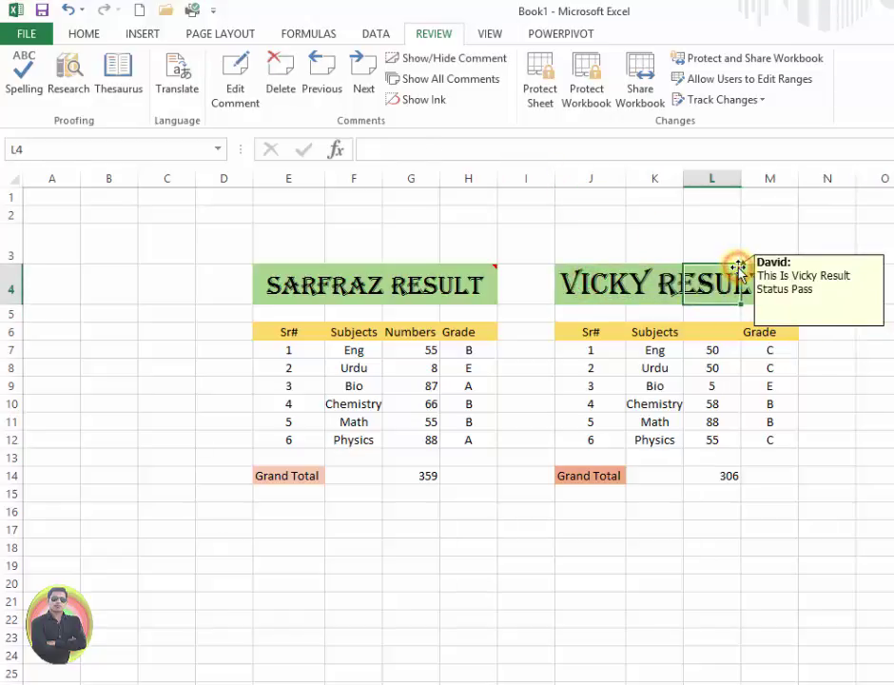
click(284, 76)
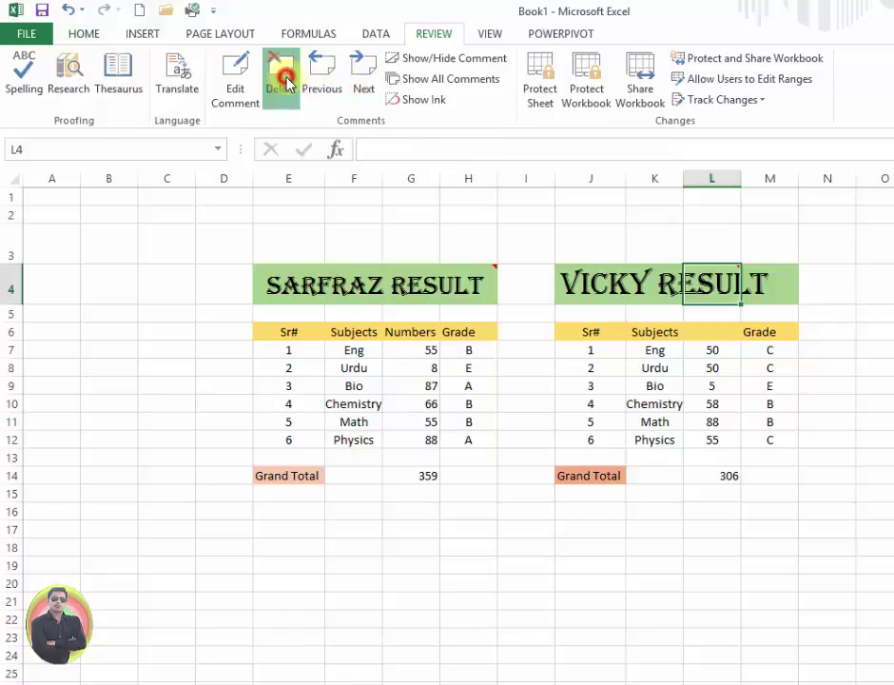
click(853, 314)
drag(569, 278, 789, 289)
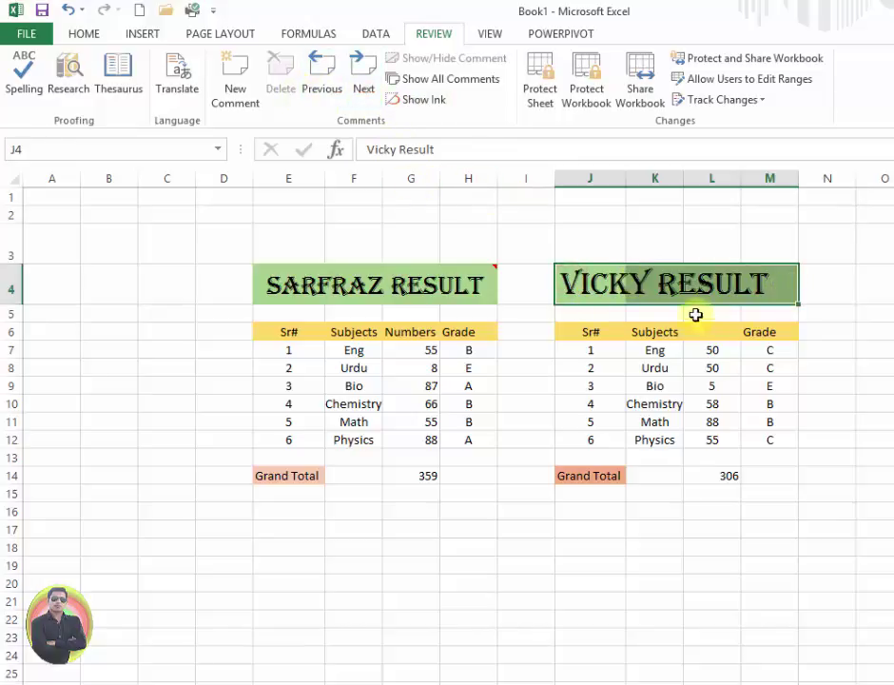
click(606, 283)
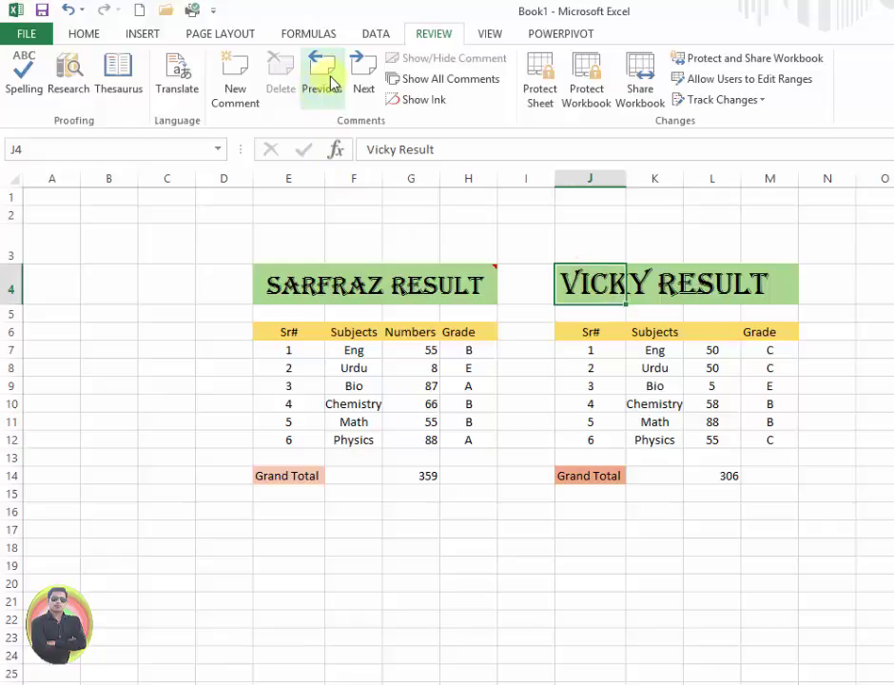
Add a comment reading 'Good' to the right table's title cell J4.
click(236, 85)
text(Good)
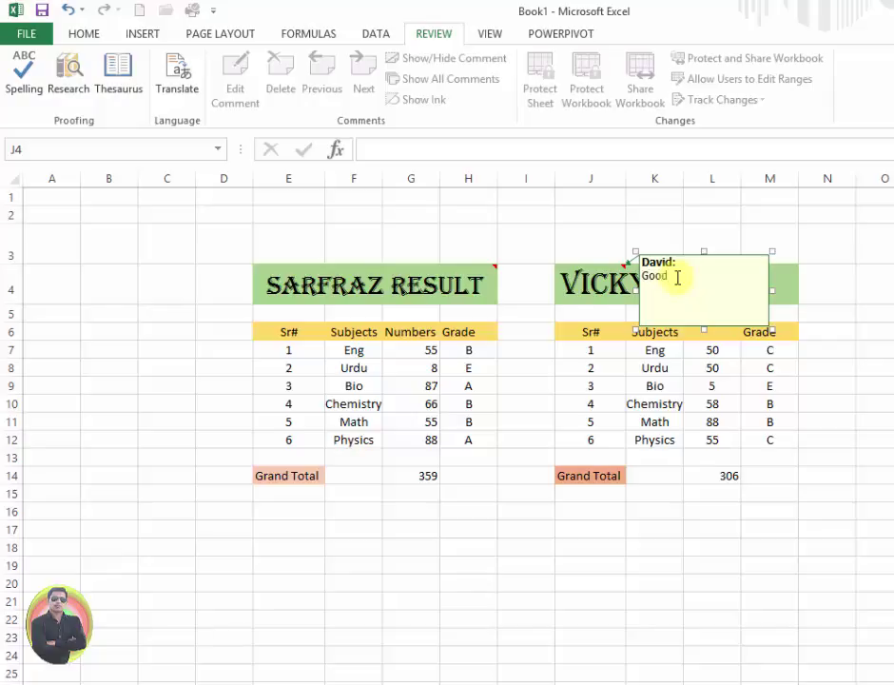
click(870, 283)
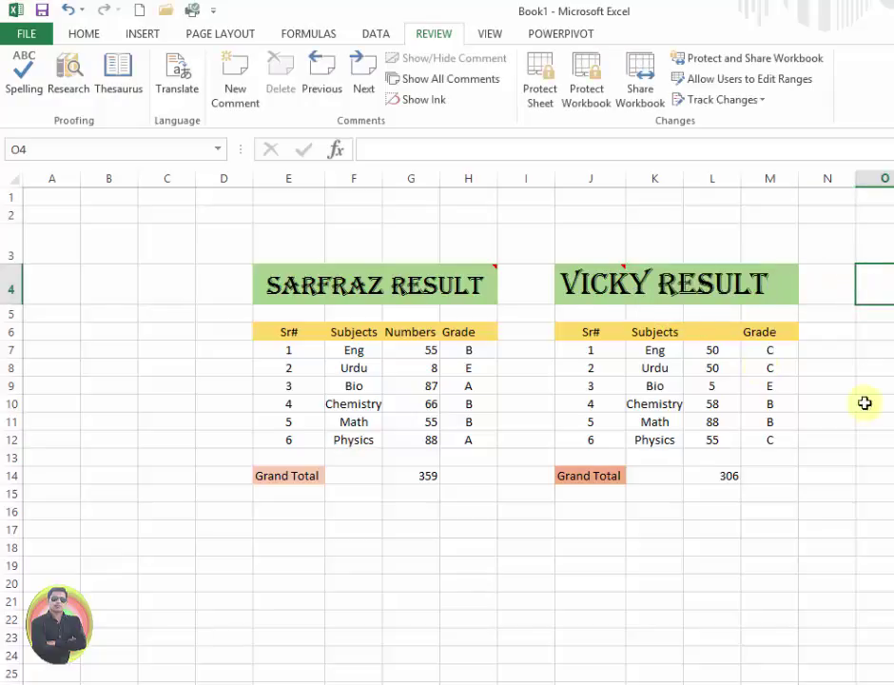
click(599, 280)
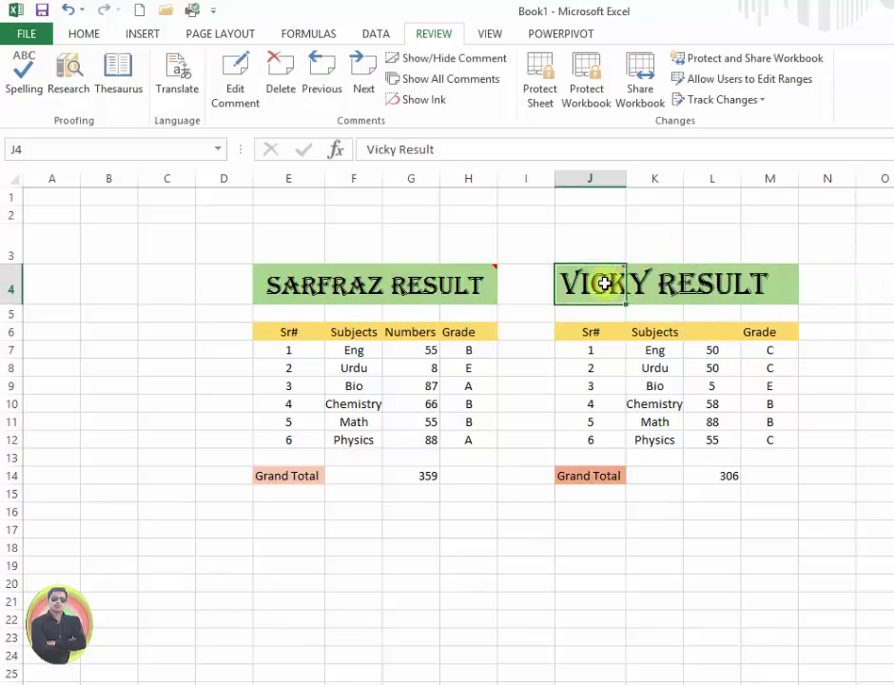
Edit the 'Good' comment and drag its handles to make the box larger.
click(252, 90)
drag(773, 251, 883, 200)
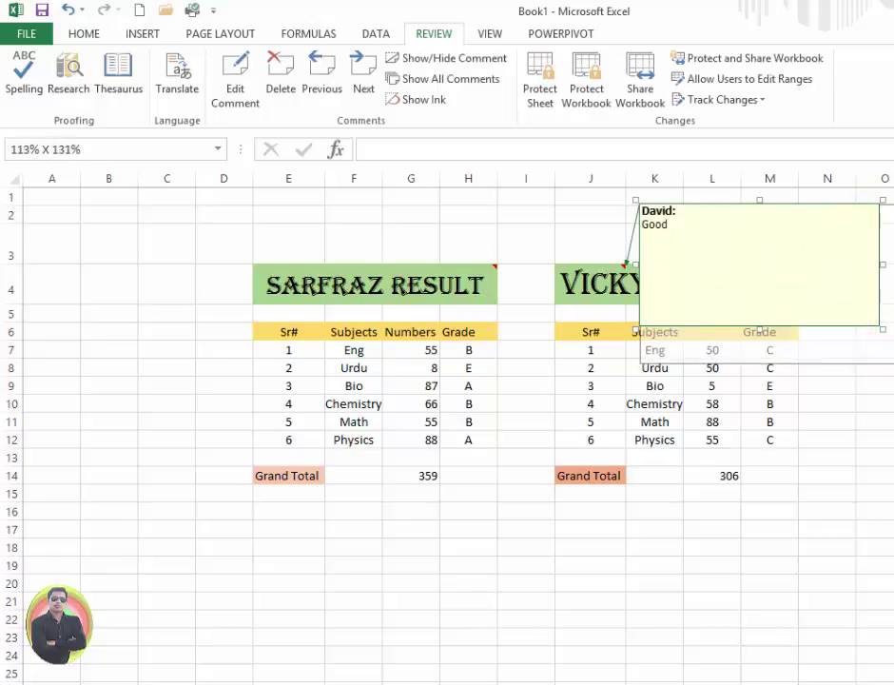
drag(885, 328, 893, 425)
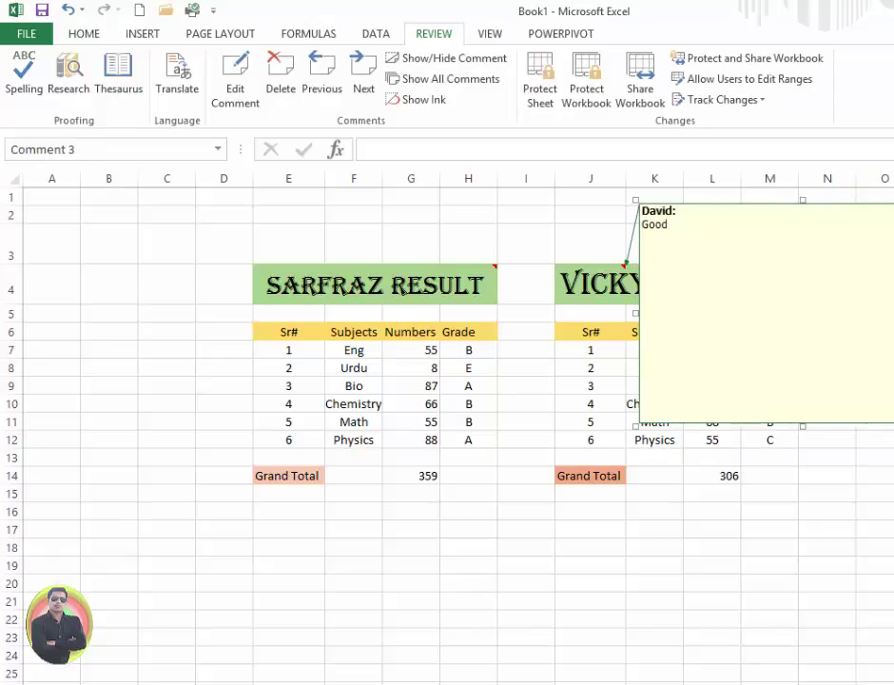
drag(893, 425, 893, 358)
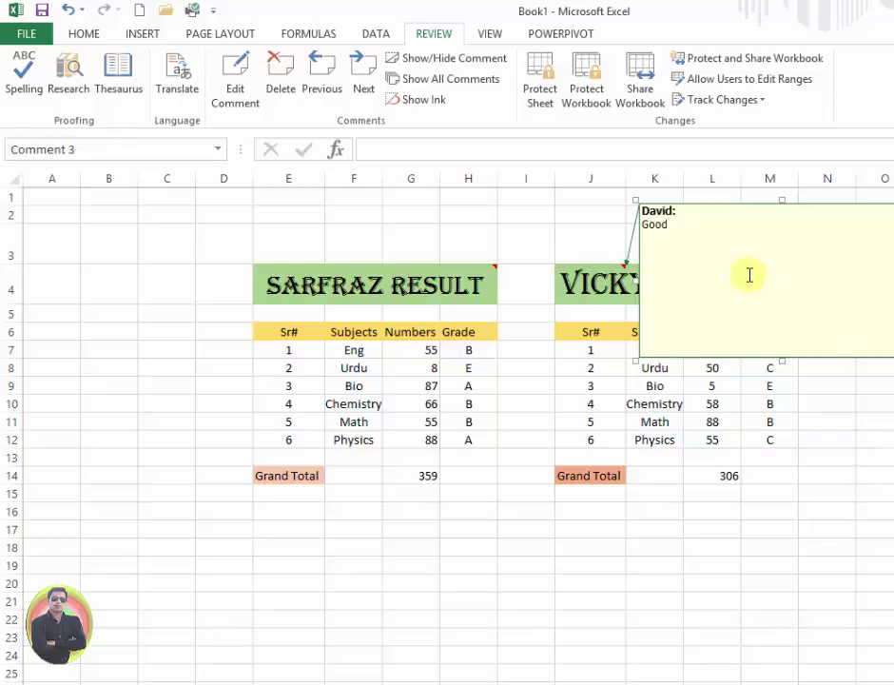